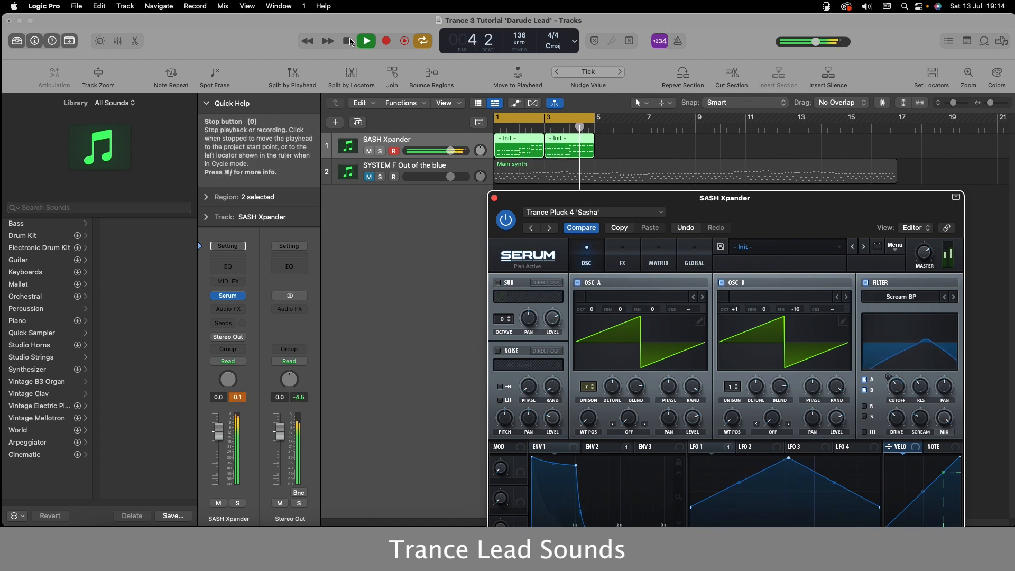
Audition the SYSTEM F Out of the blue track with SASH Xpander muted, and switch the mutes back
left_click(349, 41)
left_click(369, 151)
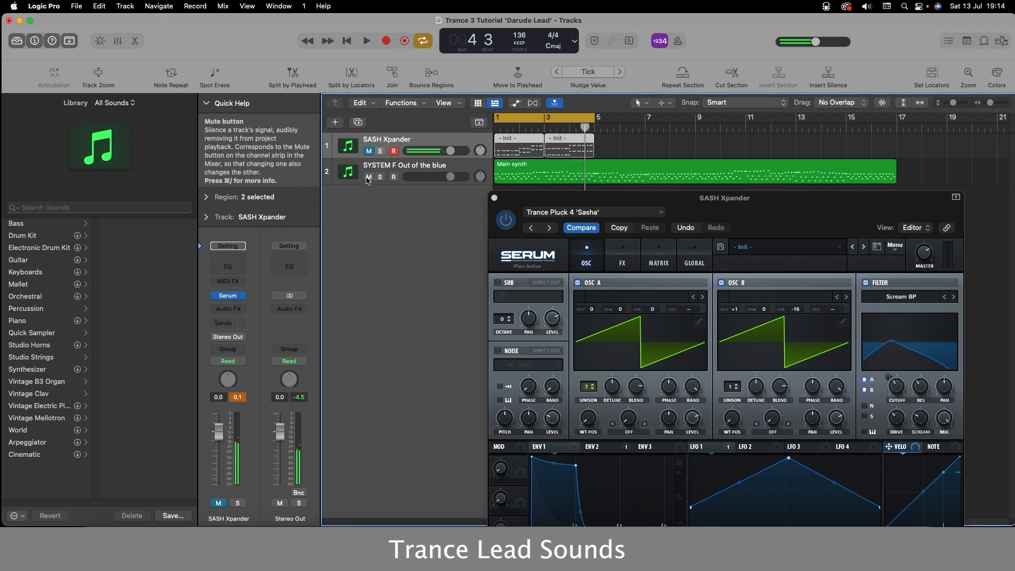
left_click(366, 42)
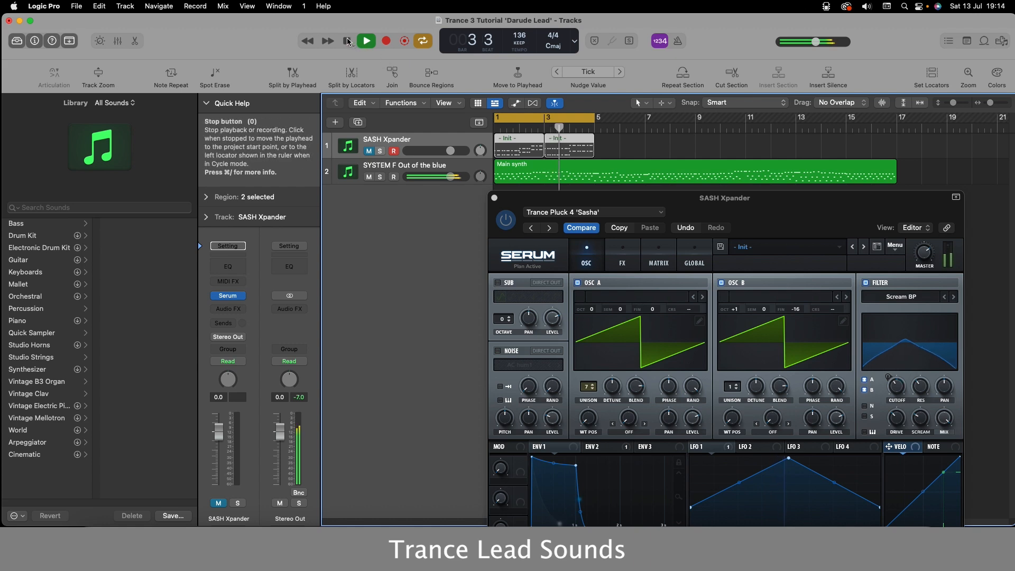
left_click(348, 41)
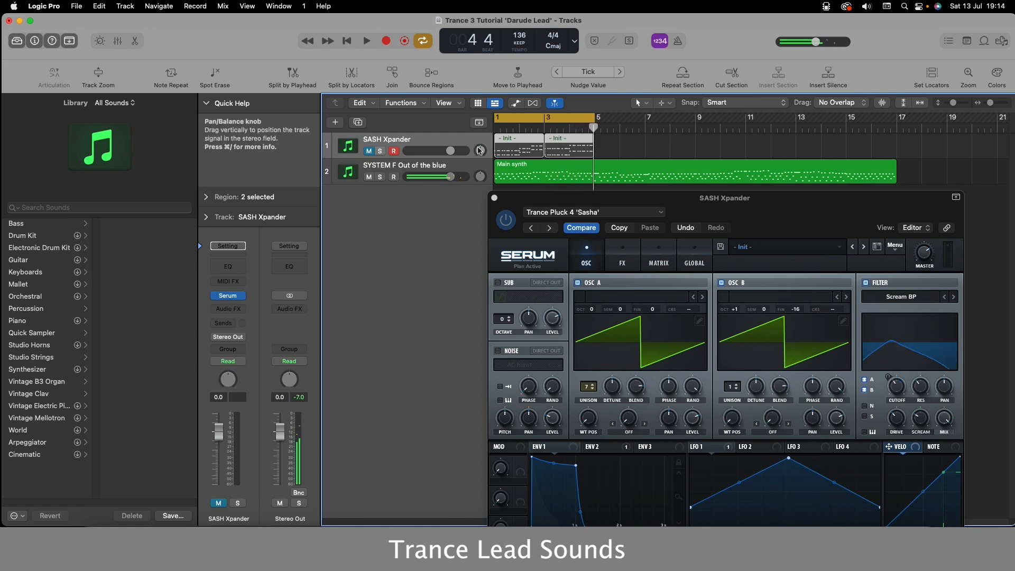
left_click(371, 178)
left_click(372, 152)
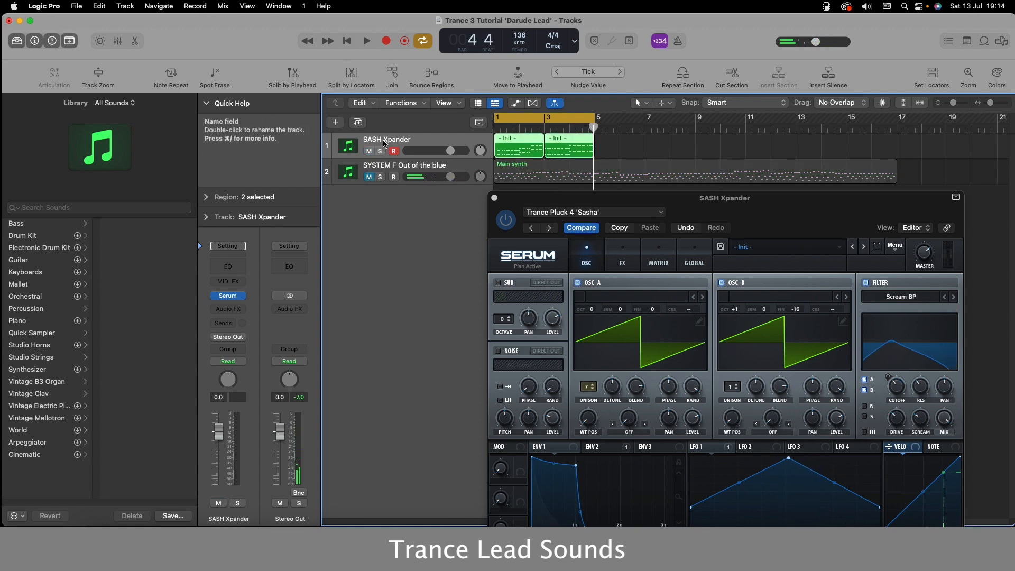
Reset the Serum synth on the SASH Xpander track to its initial preset
left_click_drag(584, 199, 246, 43)
left_click(556, 90)
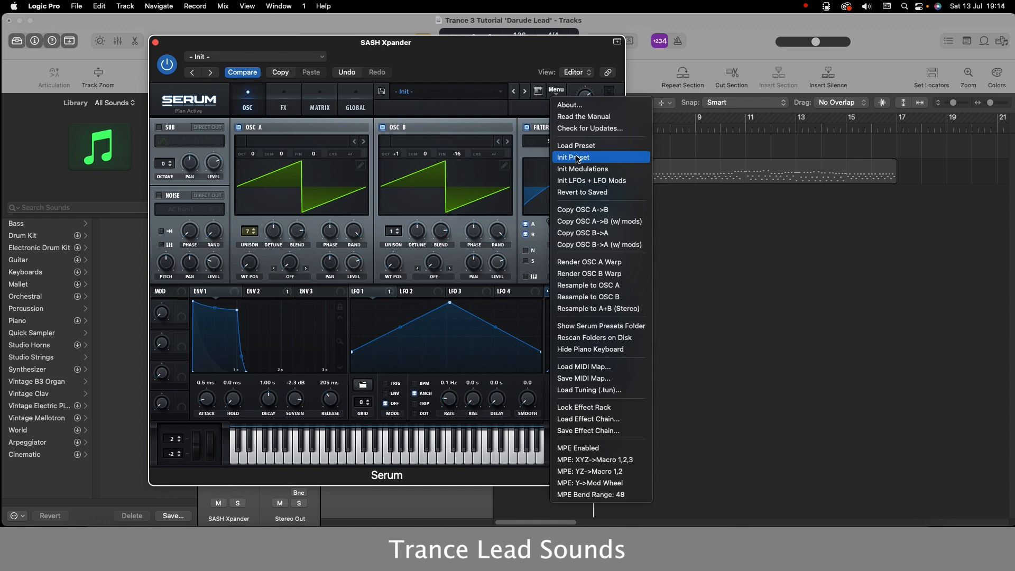
left_click(578, 158)
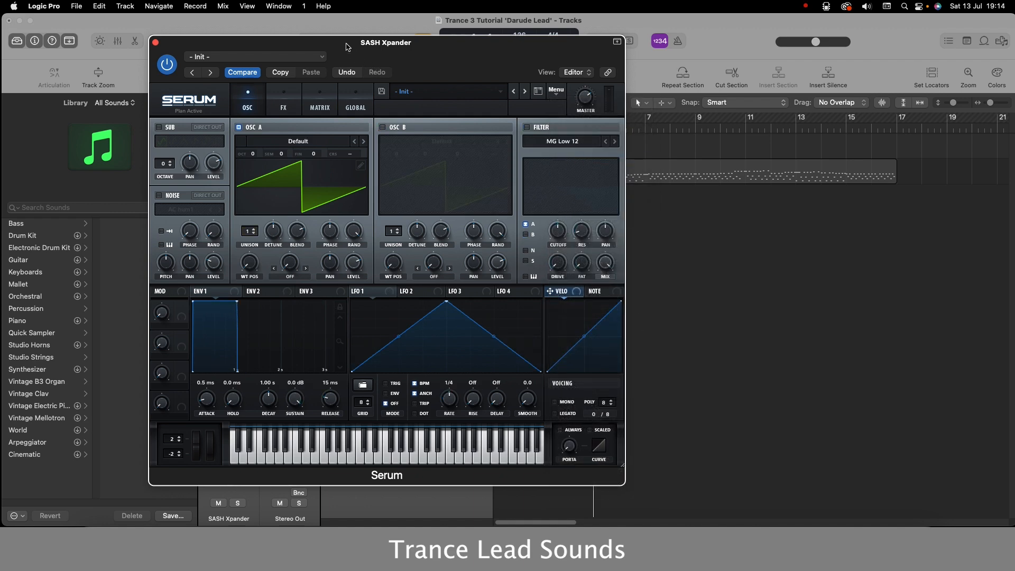
left_click_drag(348, 47, 358, 79)
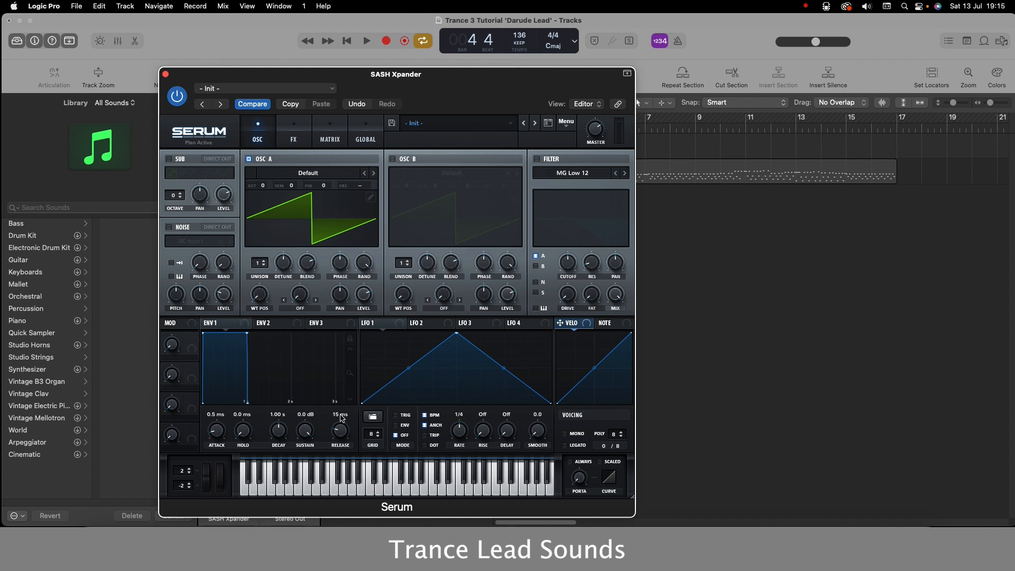
Shape envelope 1 with a 680 ms decay, -1.8 dB sustain and 383 ms release, and audition it
left_click_drag(305, 437, 303, 443)
left_click_drag(343, 437, 345, 415)
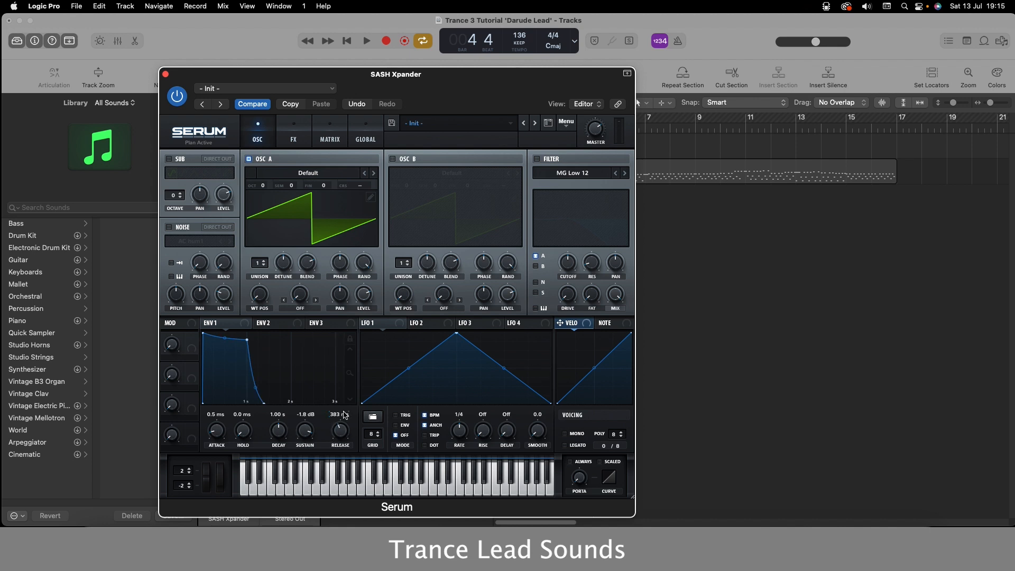
left_click_drag(280, 432, 281, 437)
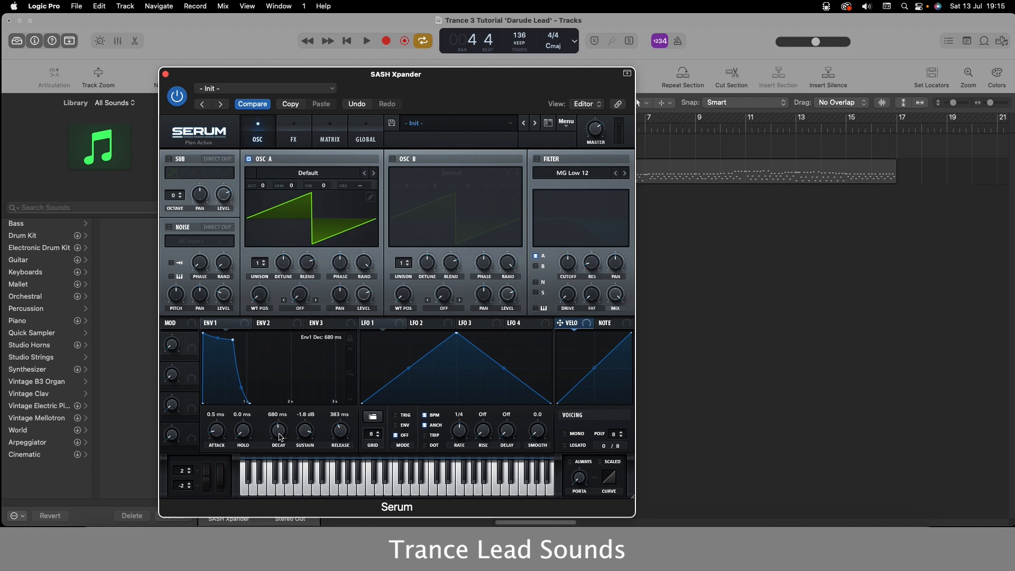
key("space")
left_click_drag(364, 99, 459, 194)
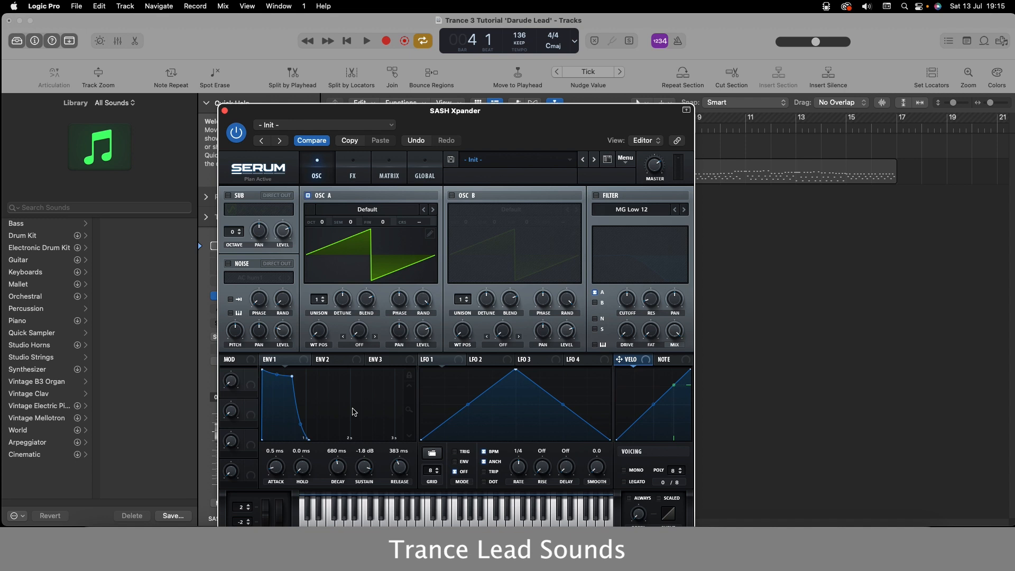
Set envelope 2 to a 512 ms decay, 6.52% sustain and 65 ms release
left_click(326, 364)
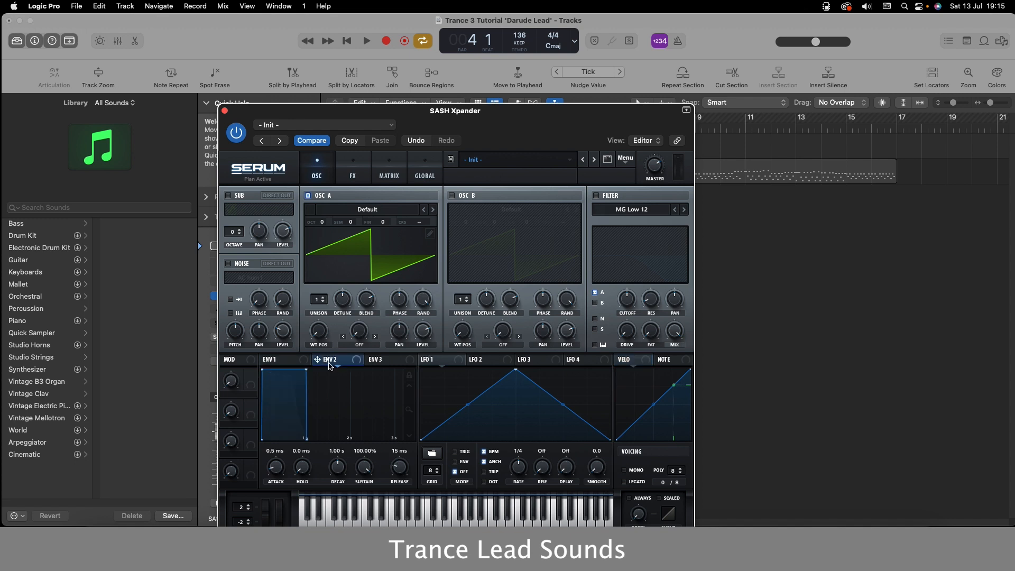
left_click_drag(341, 469, 367, 497)
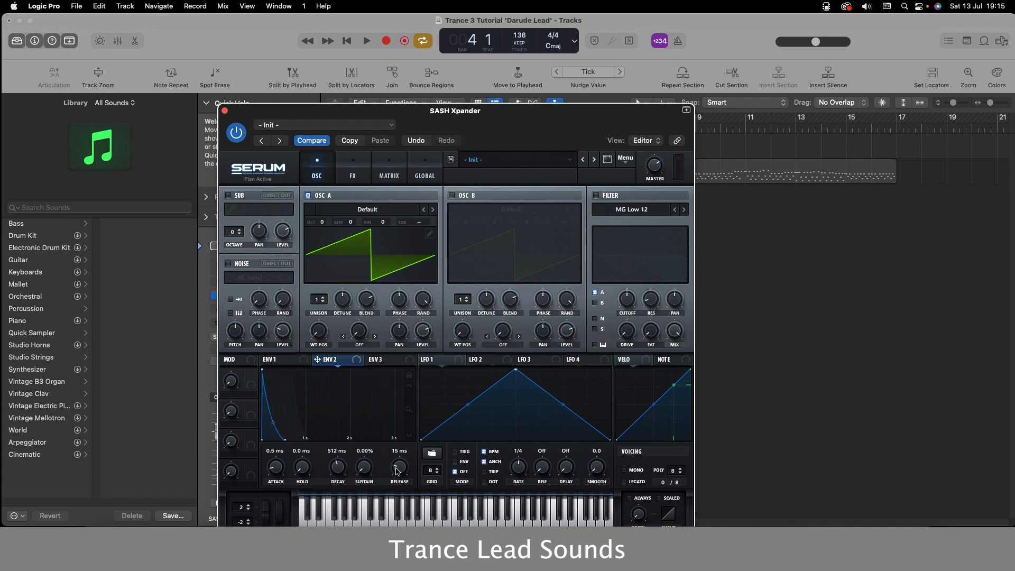
mouse_move(400, 469)
left_click_drag(400, 460, 367, 459)
Set oscillator A's unison to 7 voices and audition the sound
left_click_drag(324, 302, 324, 297)
left_click(367, 40)
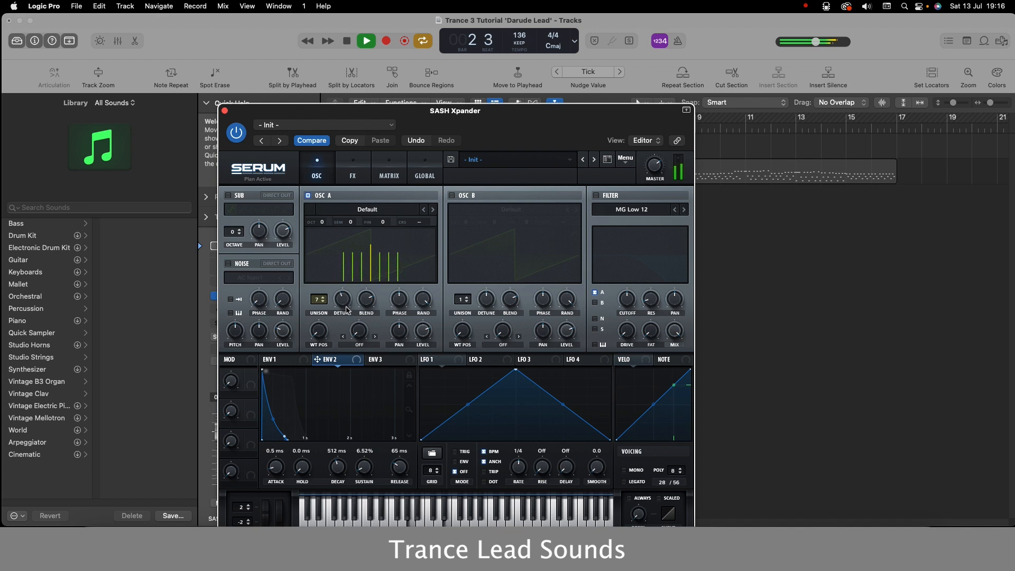
key("space")
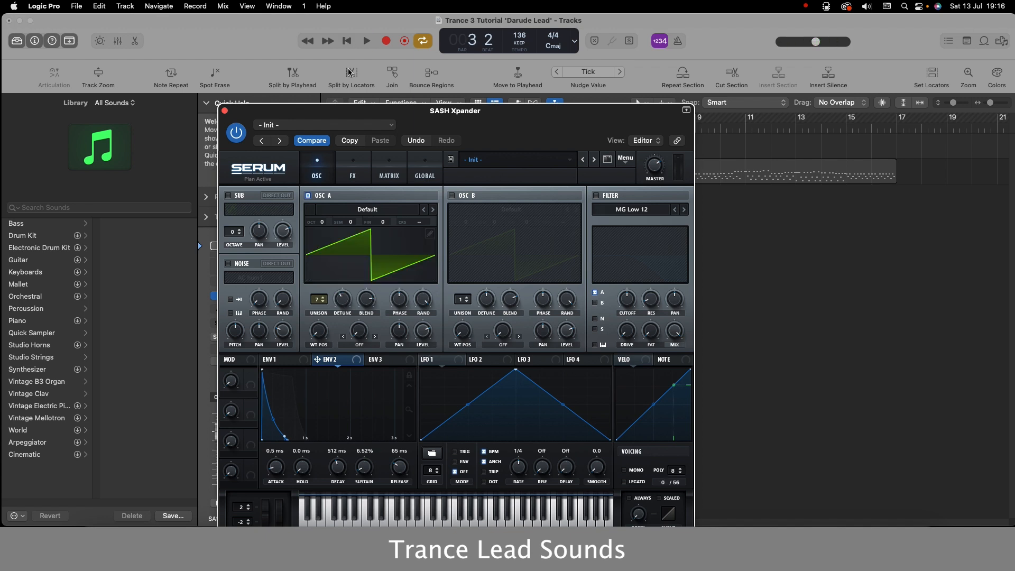
Enable oscillator B with octave +1 and fine tuning -16, and audition both oscillators together
left_click(452, 197)
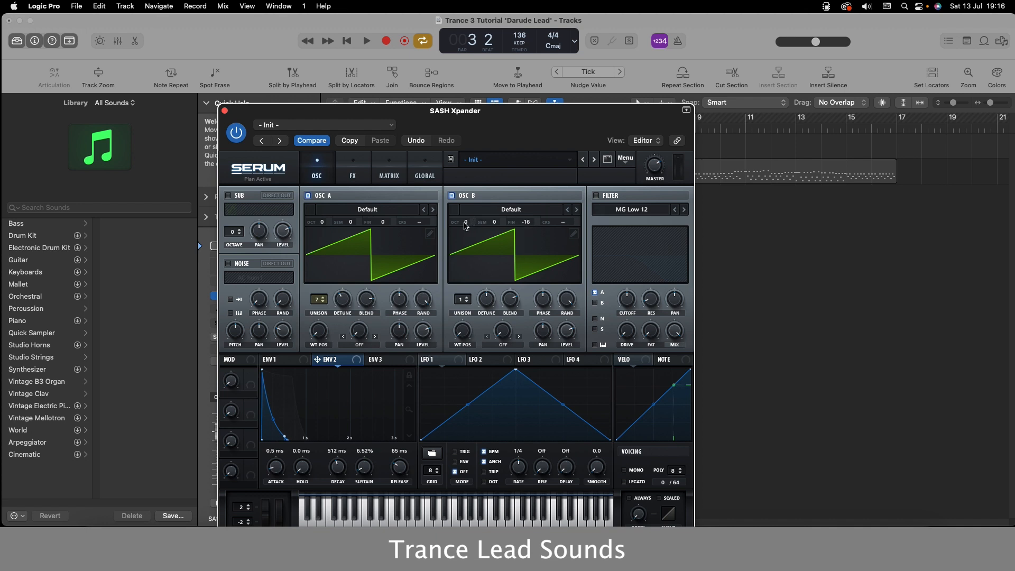
left_click_drag(468, 221, 468, 216)
left_click(367, 41)
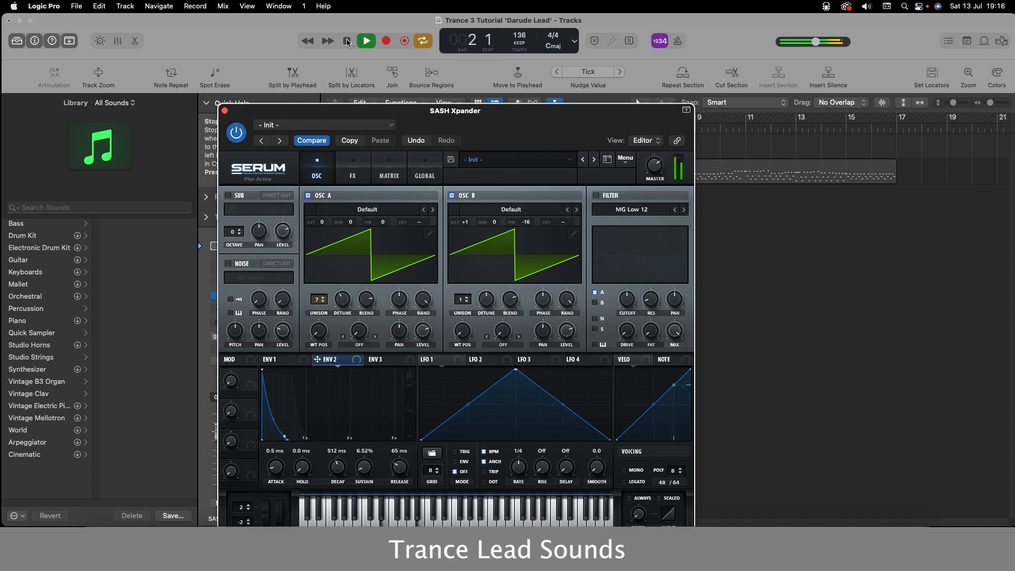
left_click(348, 41)
Enable the oscillator filter and set its type to Scream BP
left_click_drag(405, 117, 388, 75)
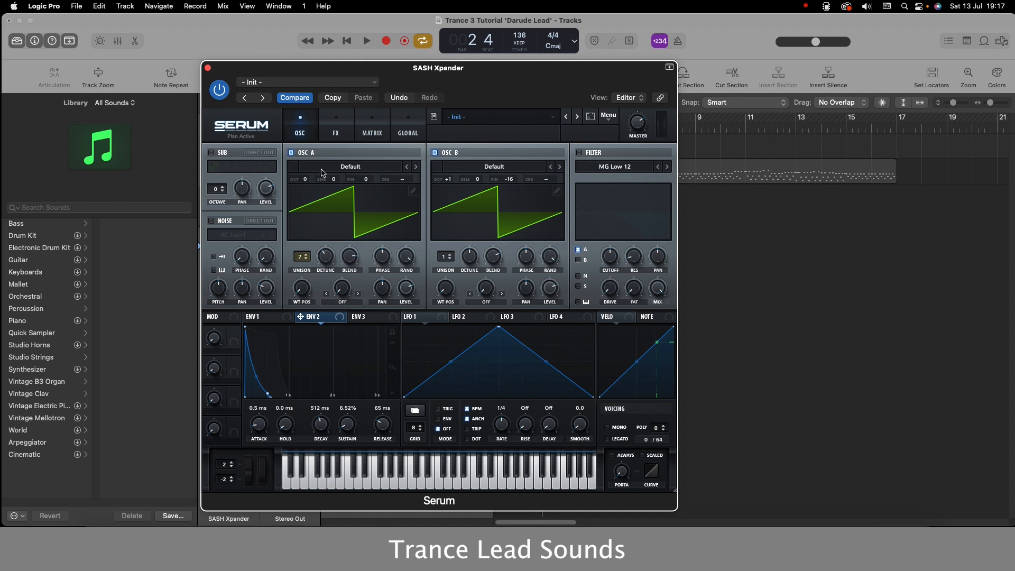
left_click(581, 154)
left_click(609, 166)
mouse_move(608, 191)
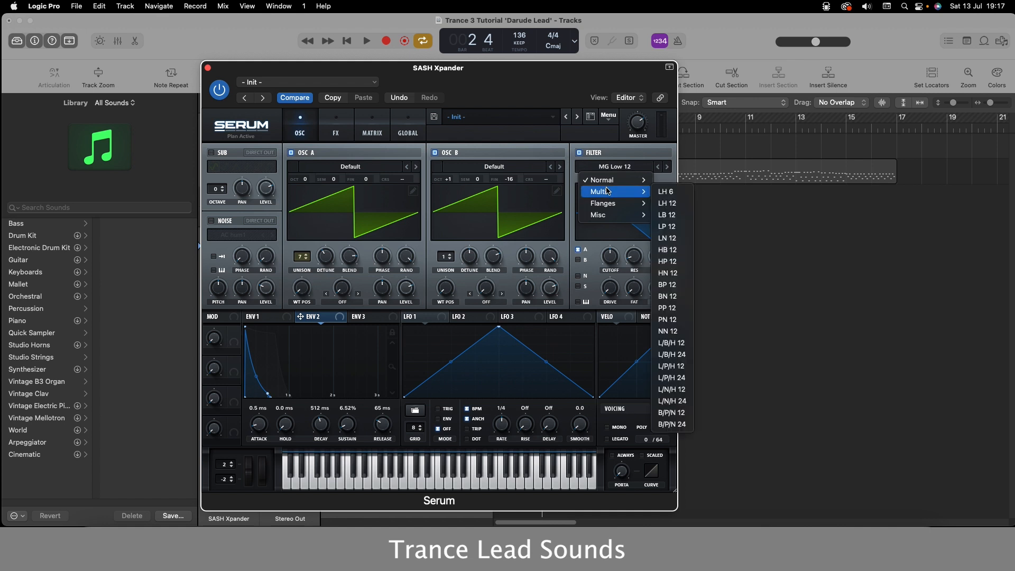
mouse_move(603, 215)
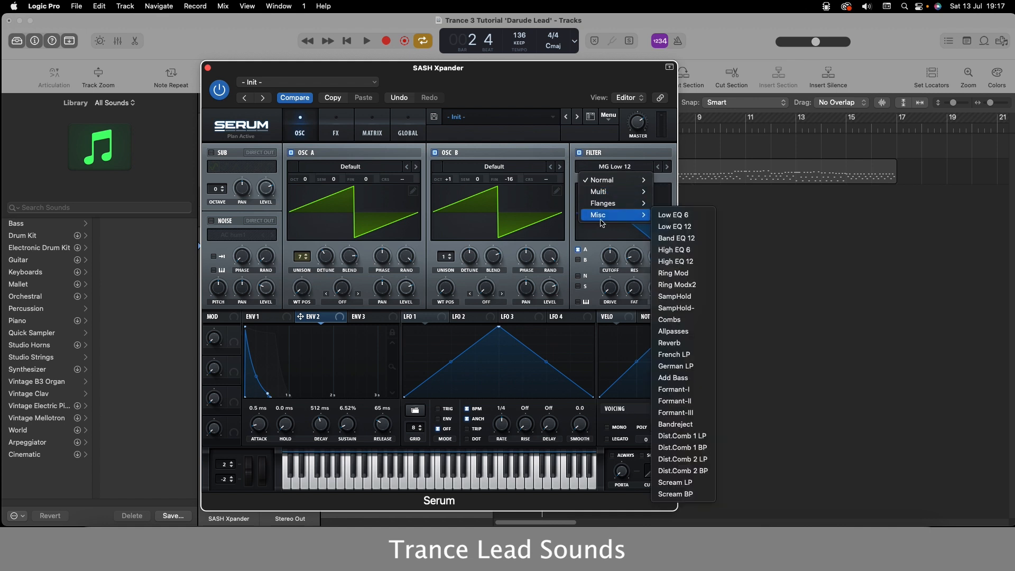
left_click(683, 494)
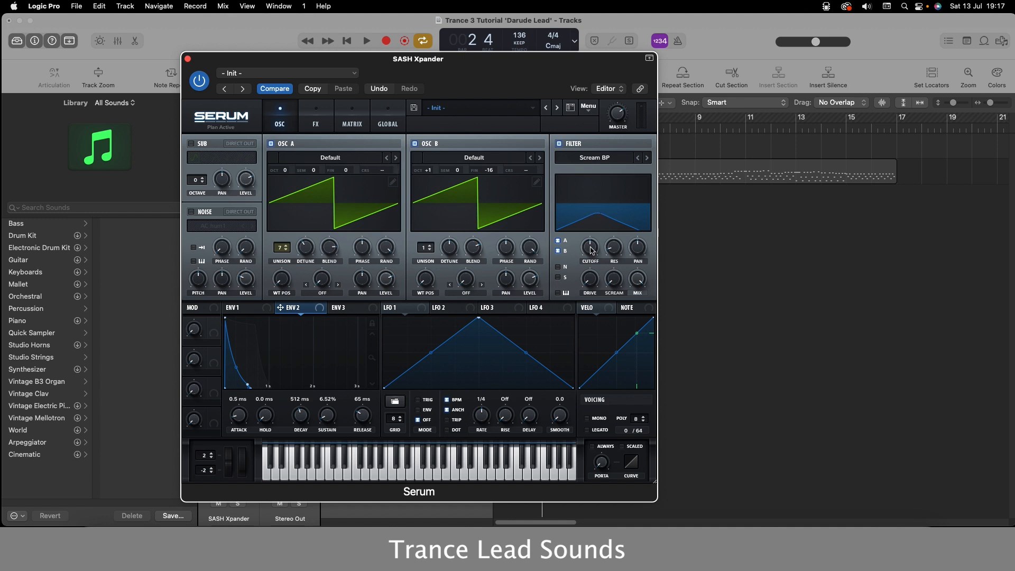
Lower the Scream BP filter's cutoff slightly and adjust its Scream amount
left_click_drag(592, 251, 592, 265)
left_click_drag(596, 276, 588, 240)
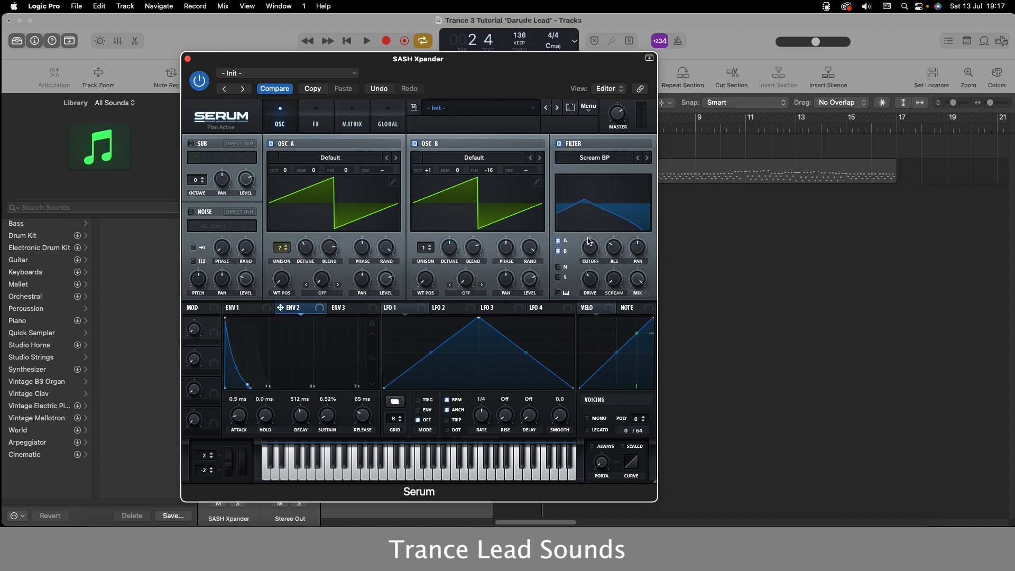
left_click_drag(618, 282, 617, 241)
Assign envelope 2 to the filter cutoff and reduce the modulation amount while auditioning the loop
left_click_drag(319, 308, 590, 247)
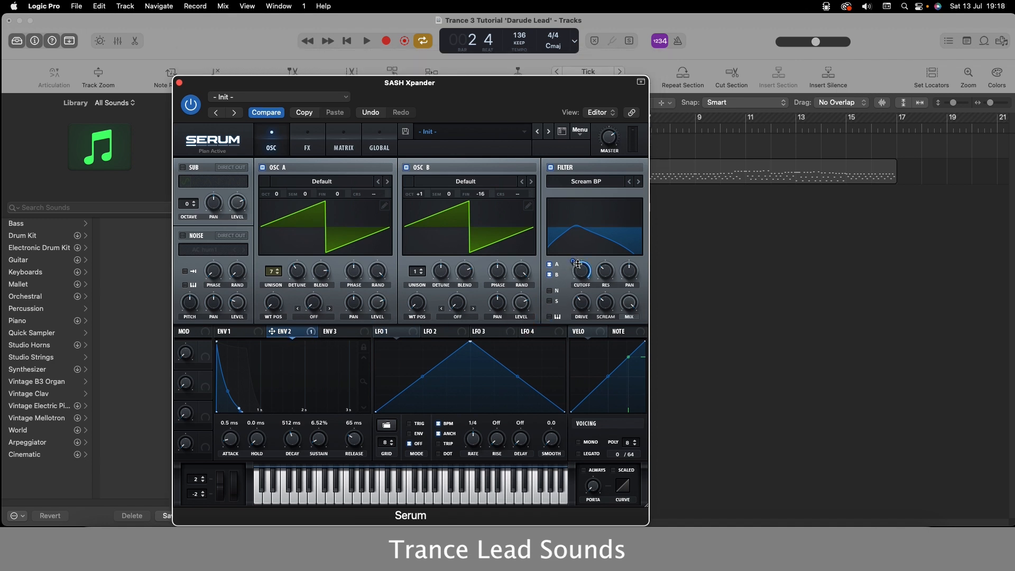
left_click(367, 40)
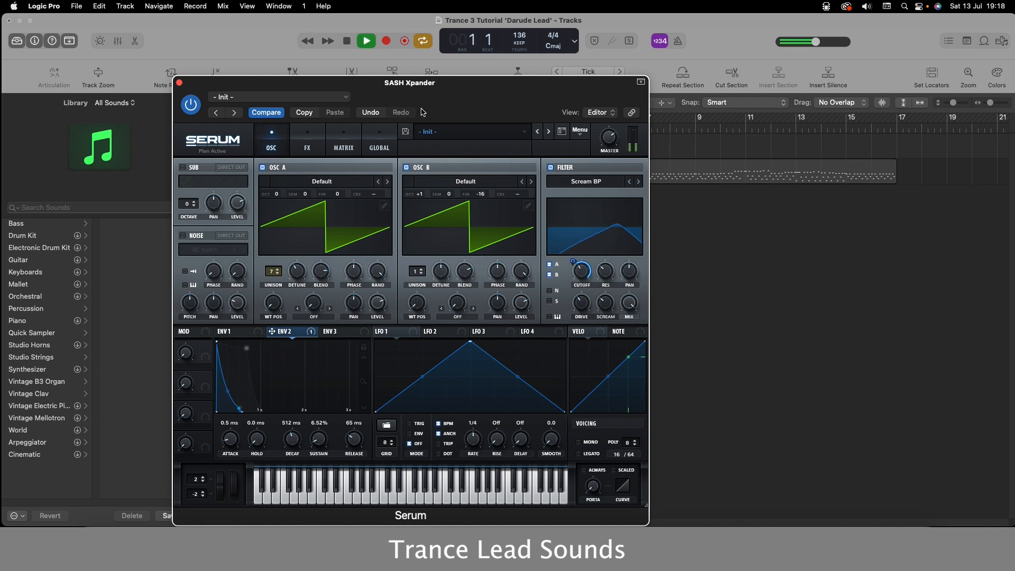
left_click_drag(570, 261, 571, 286)
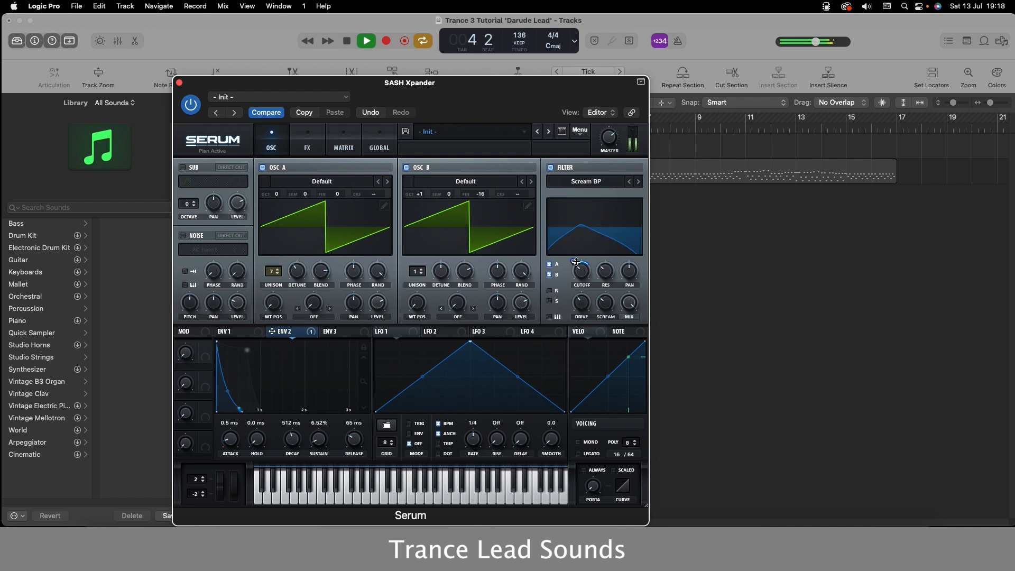
key("space")
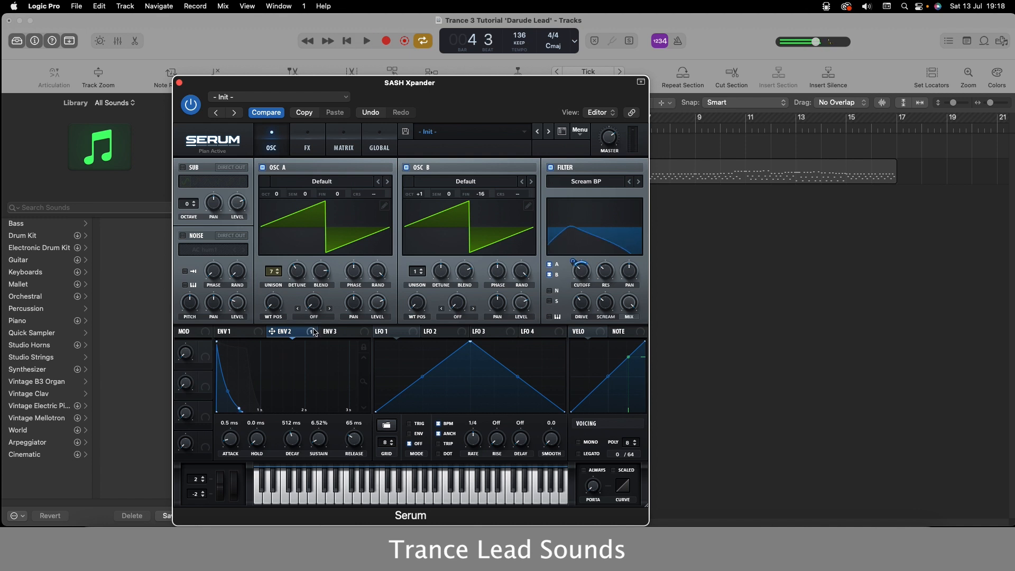
Refine envelope 2 during playback to a 358 ms decay, 9.90% sustain and 66 ms release
left_click(368, 41)
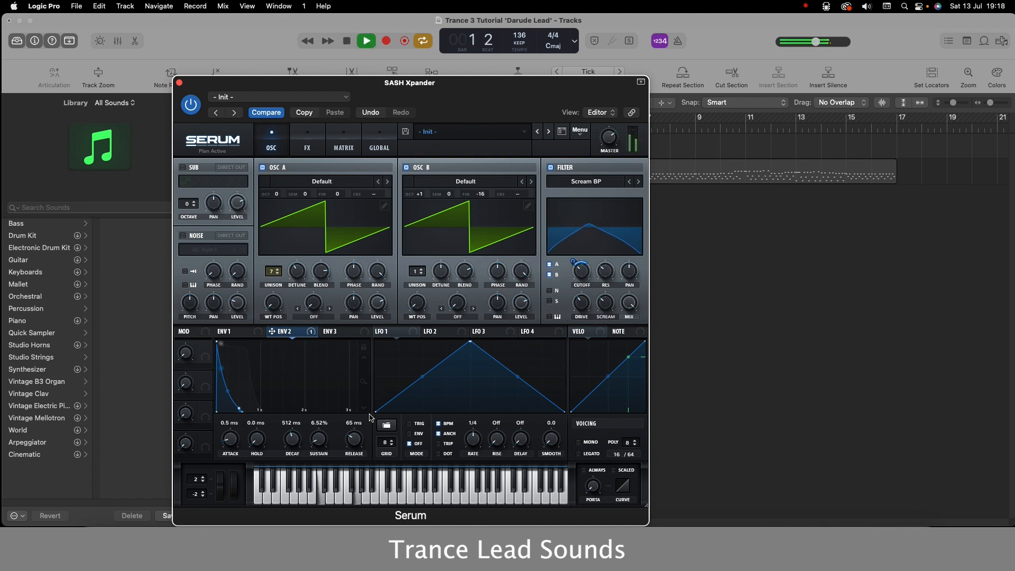
left_click_drag(354, 441, 295, 443)
key("space")
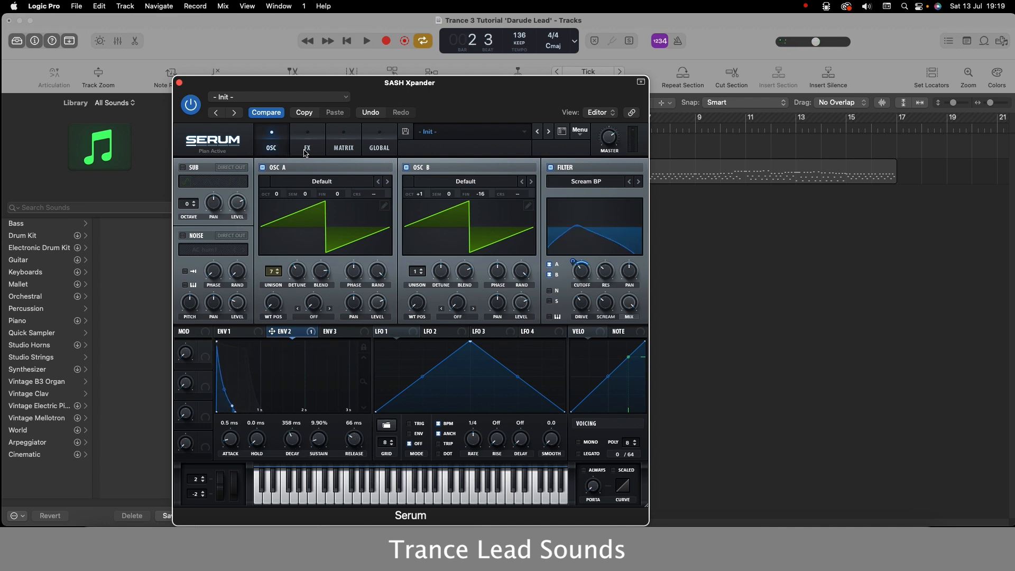
Enable the Filter effect in the effects rack and assign LFO 1 to its cutoff
left_click(308, 150)
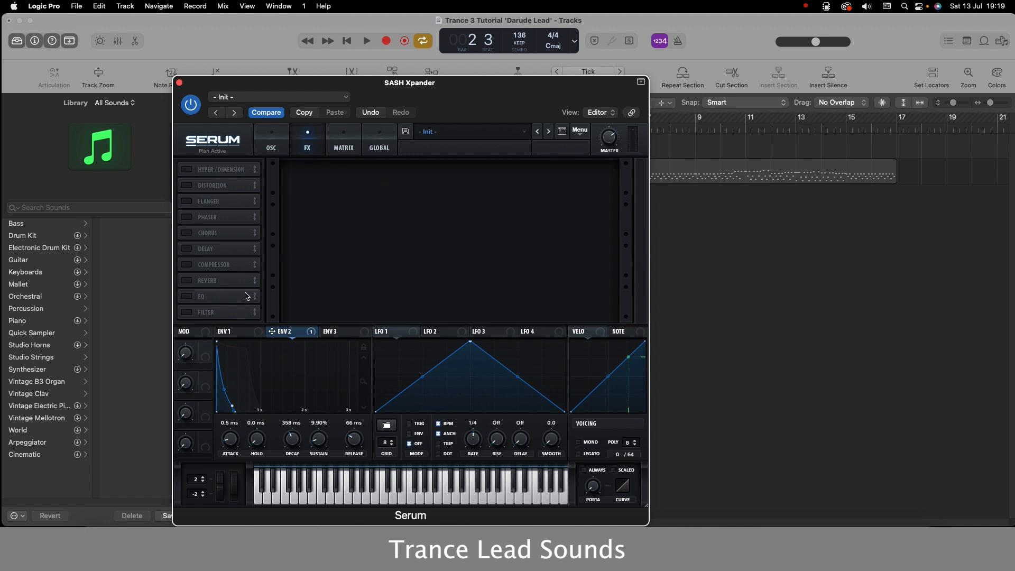
left_click(186, 313)
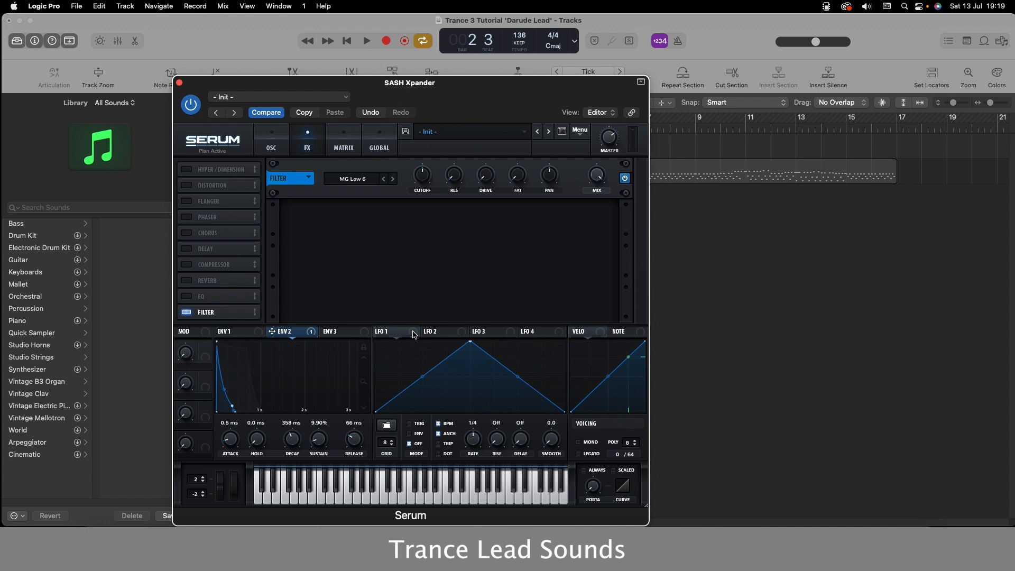
left_click_drag(378, 332, 422, 176)
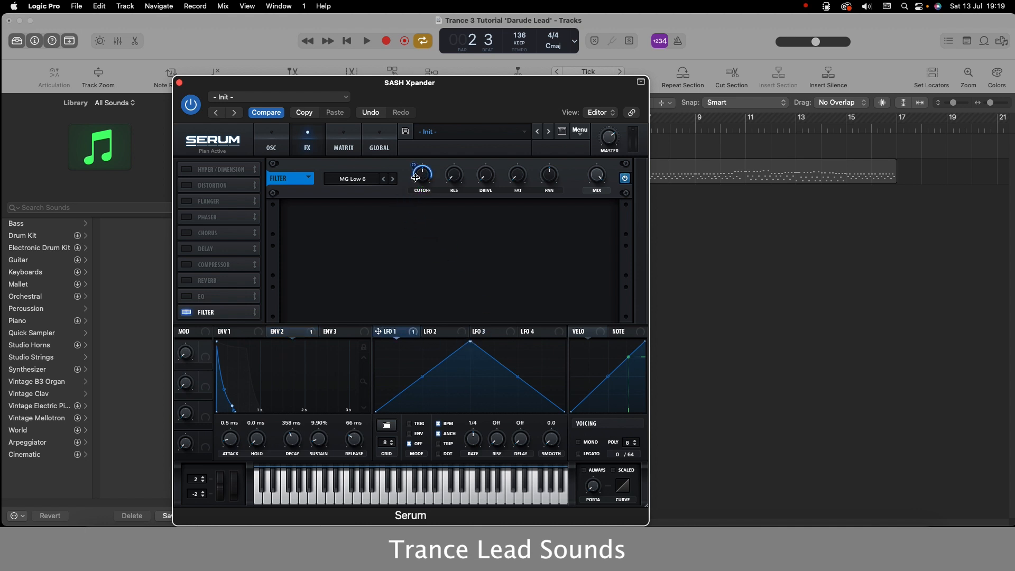
Switch off BPM sync for LFO 1 and audition the filter modulation
left_click(439, 423)
left_click_drag(405, 82, 416, 101)
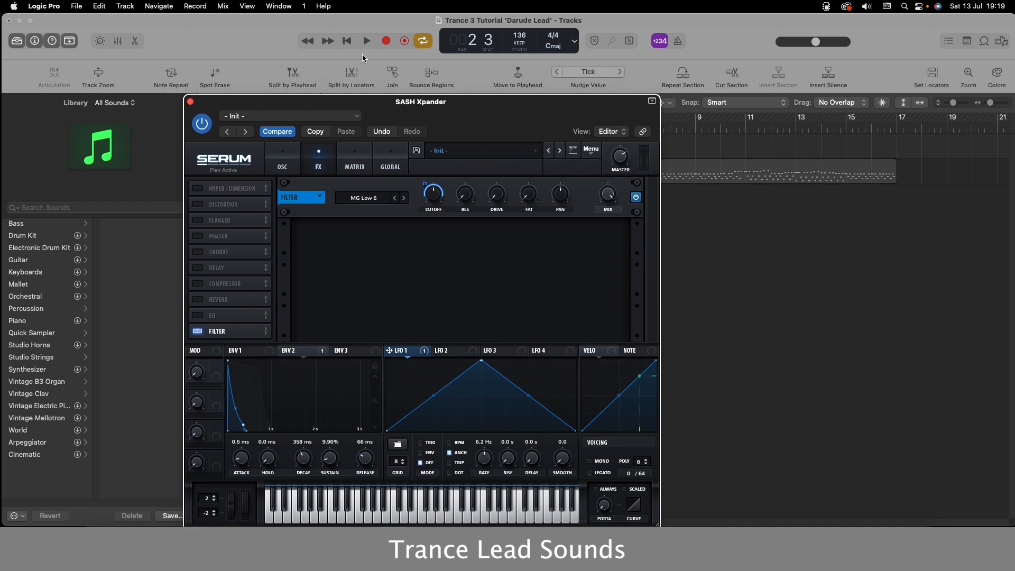
left_click(365, 44)
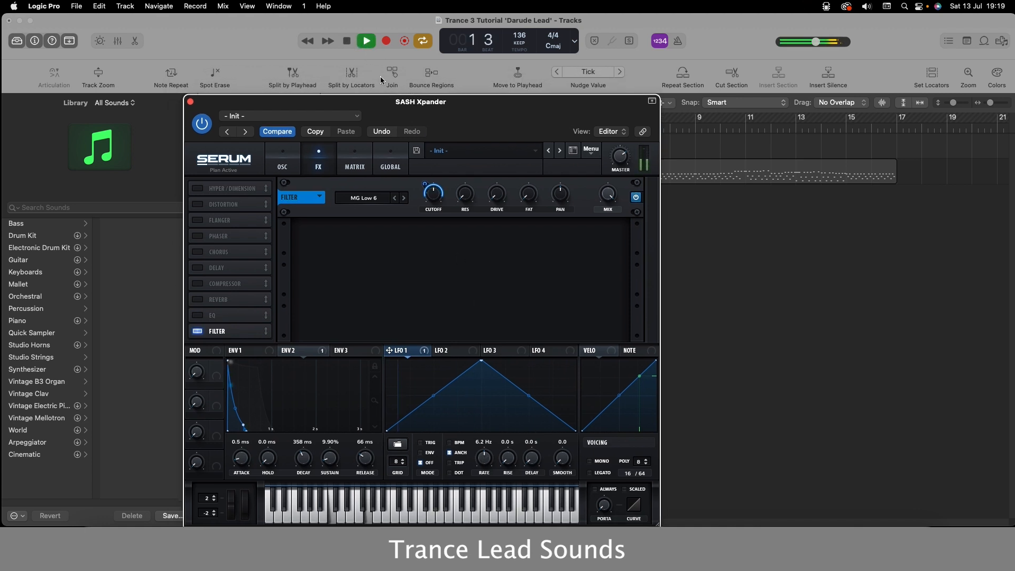
left_click(348, 43)
Lower the LFO 1 rate to 0.02 Hz while the loop plays
left_click_drag(453, 112, 457, 62)
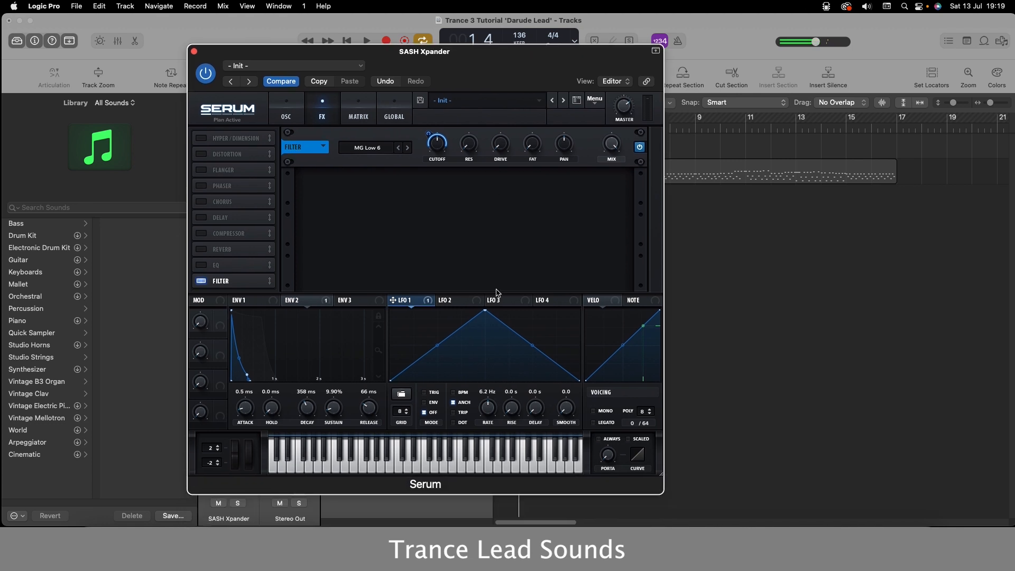
left_click_drag(381, 53, 382, 59)
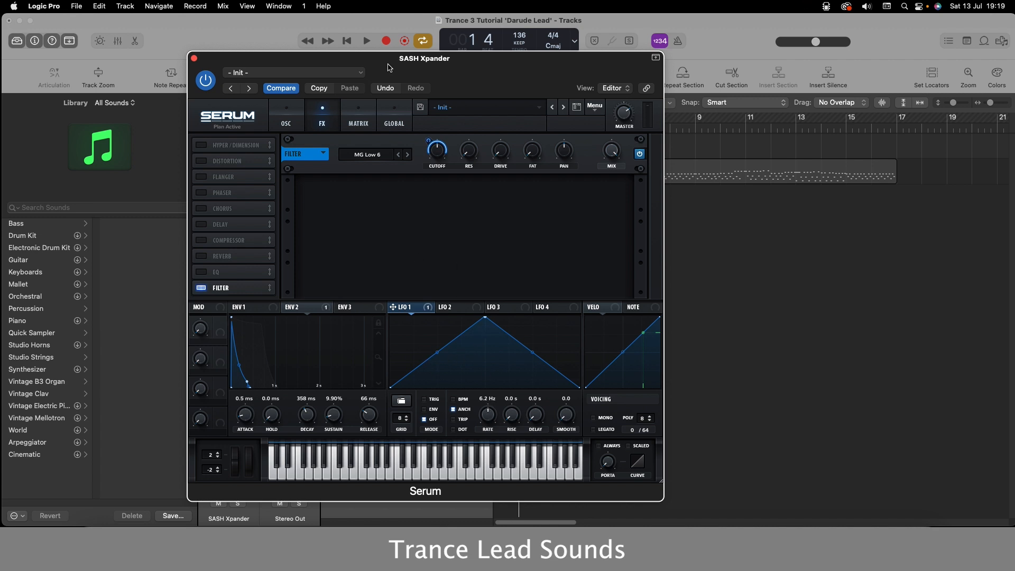
key("space")
left_click_drag(489, 424, 491, 443)
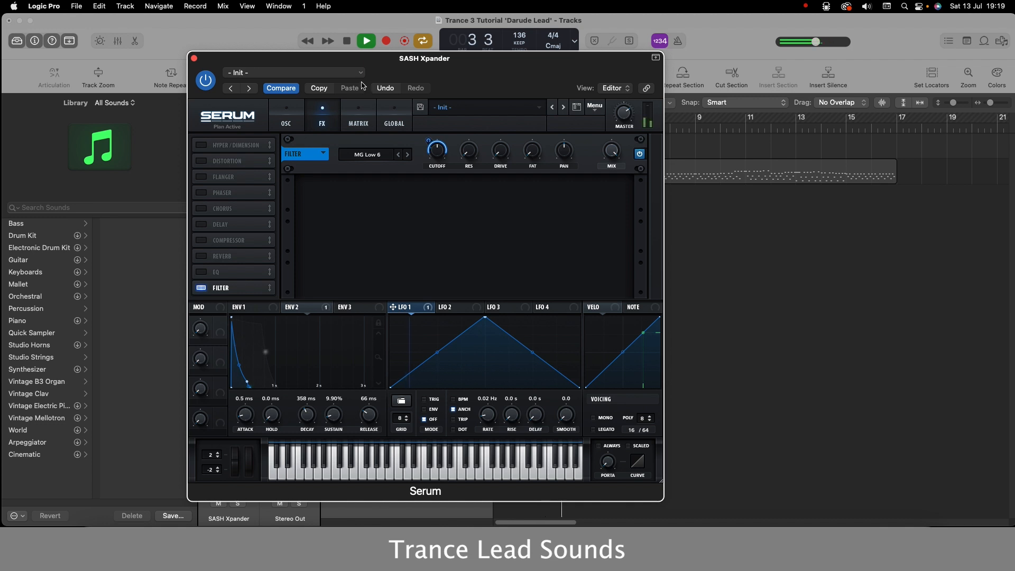
Stop the loop and return to Serum's oscillator and filter page
left_click_drag(365, 62, 320, 85)
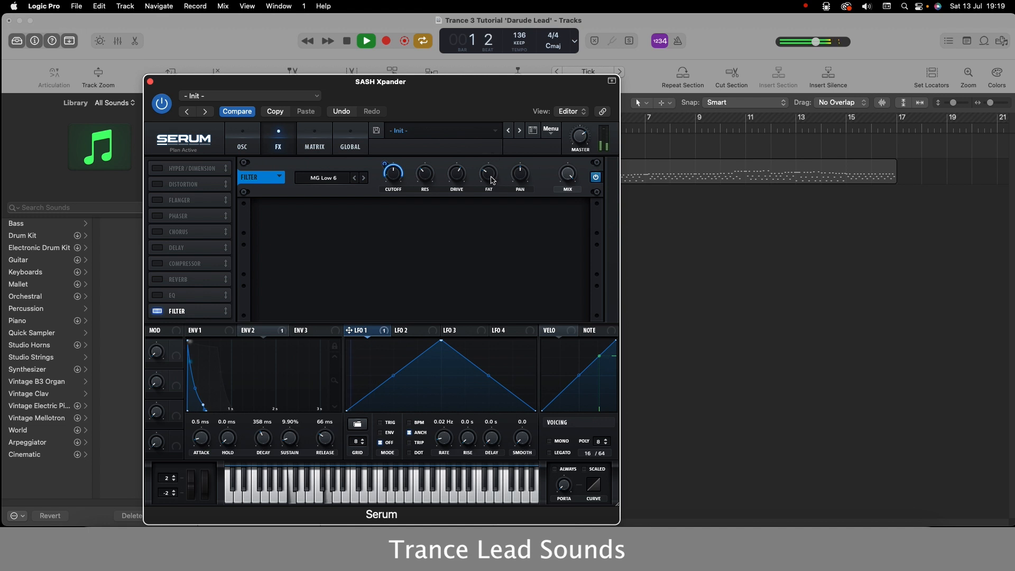
left_click(348, 40)
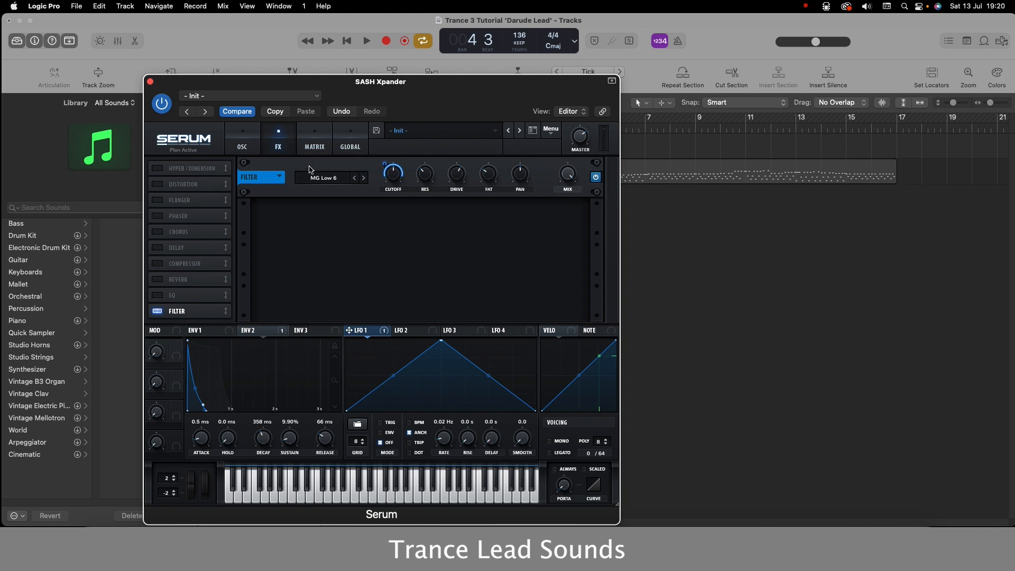
left_click(245, 147)
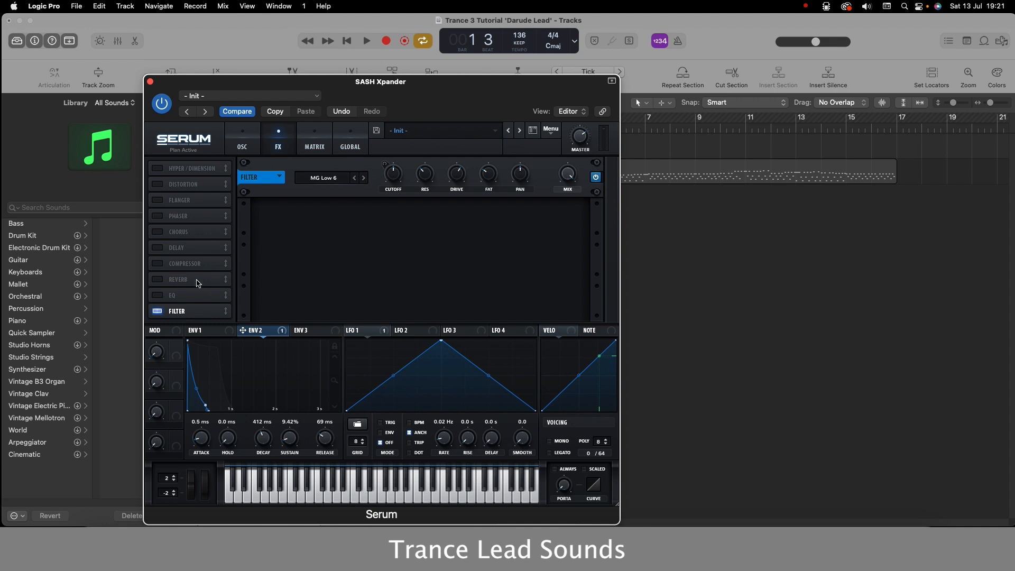
Enable the Compressor effect, move it after the Filter in the effects chain, and audition it briefly
left_click(170, 265)
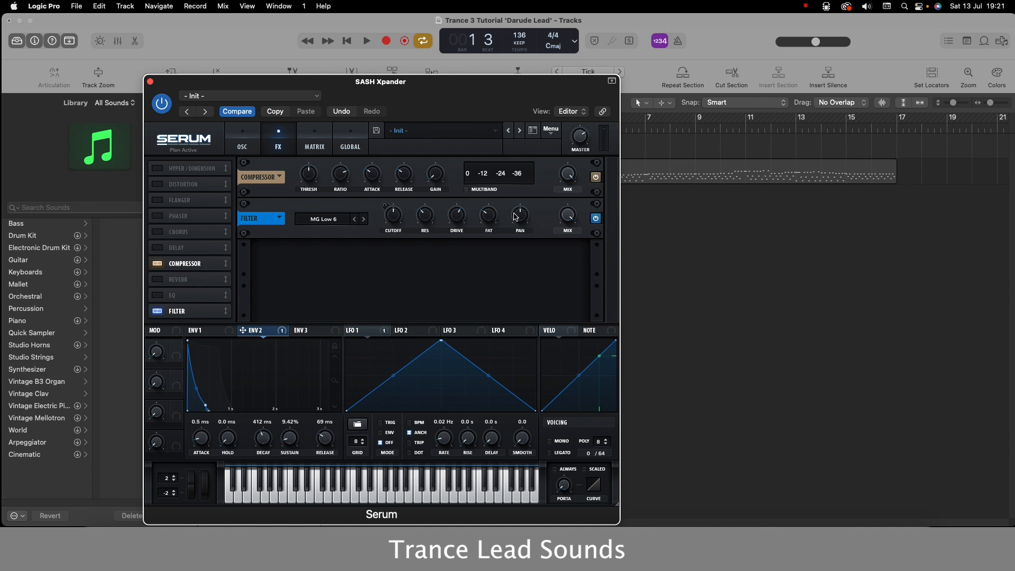
left_click_drag(180, 264, 180, 312)
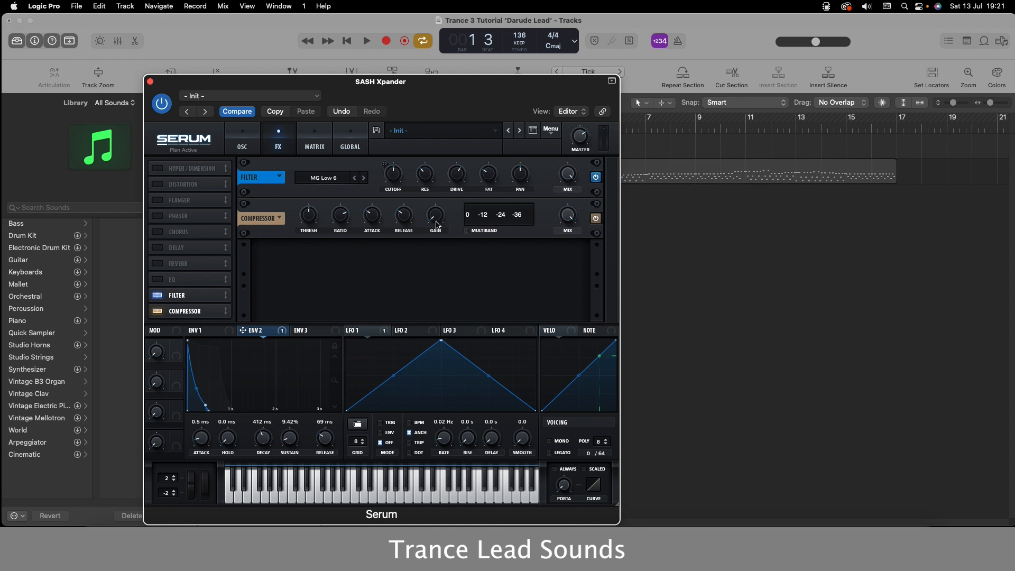
left_click(366, 40)
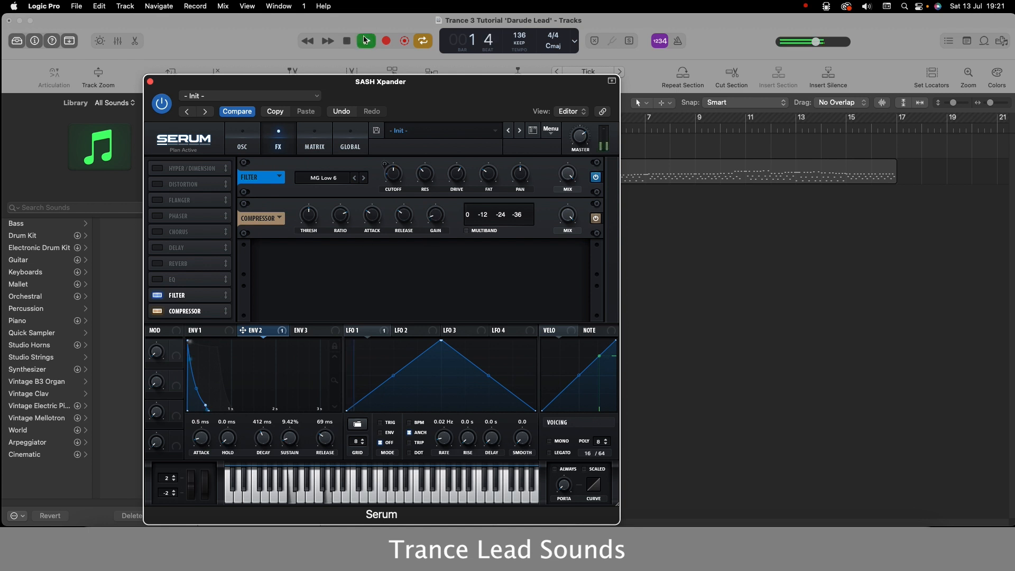
key("space")
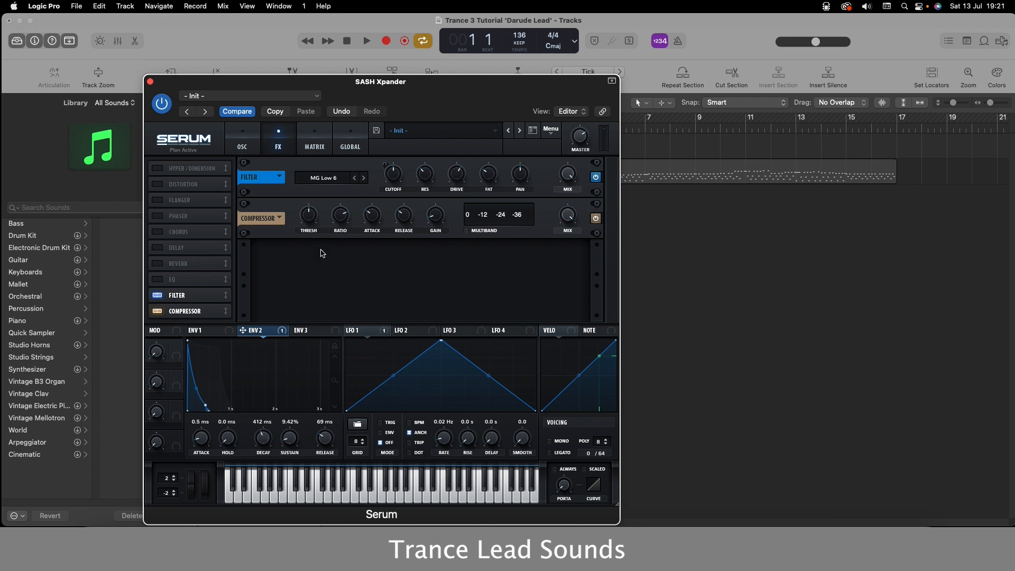
Add a ping-pong Delay between the Filter and Compressor, with its filter at frequency 5719 and Q 4.1
left_click(157, 248)
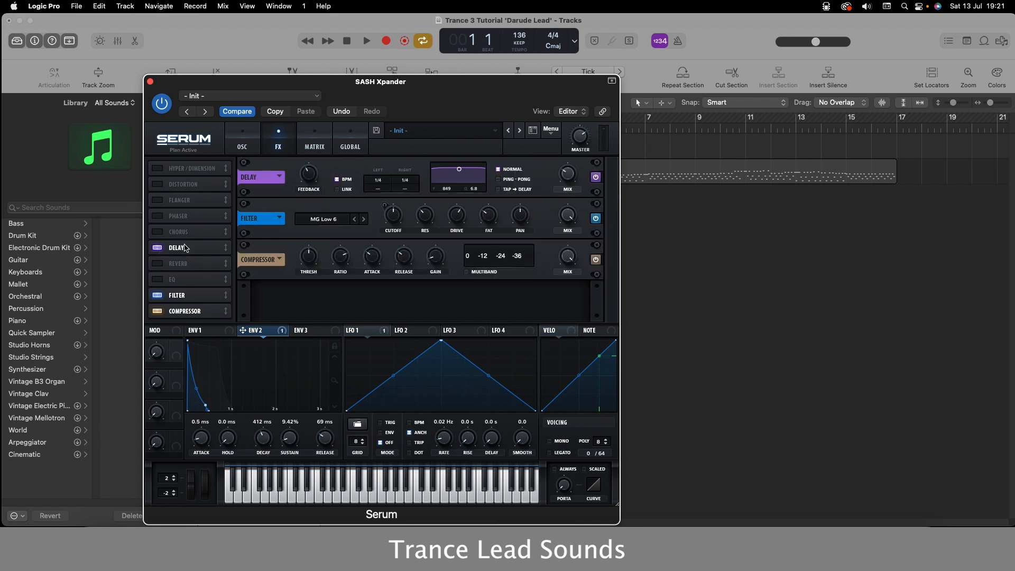
left_click_drag(186, 248, 186, 296)
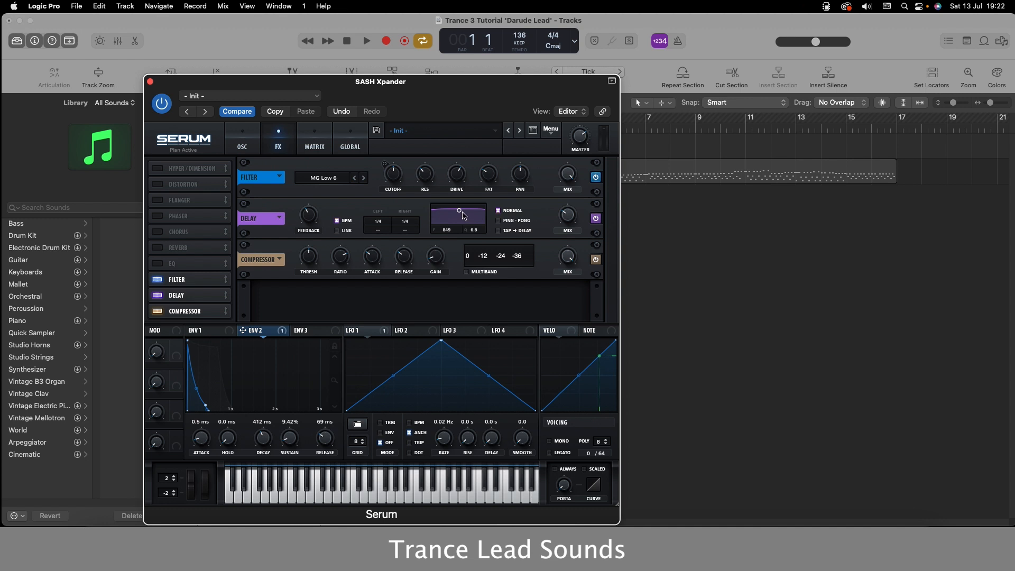
left_click_drag(462, 213, 475, 216)
left_click(498, 221)
Raise the low outer points of the LFO 1 triangle to just under half height and audition the loop
left_click(242, 140)
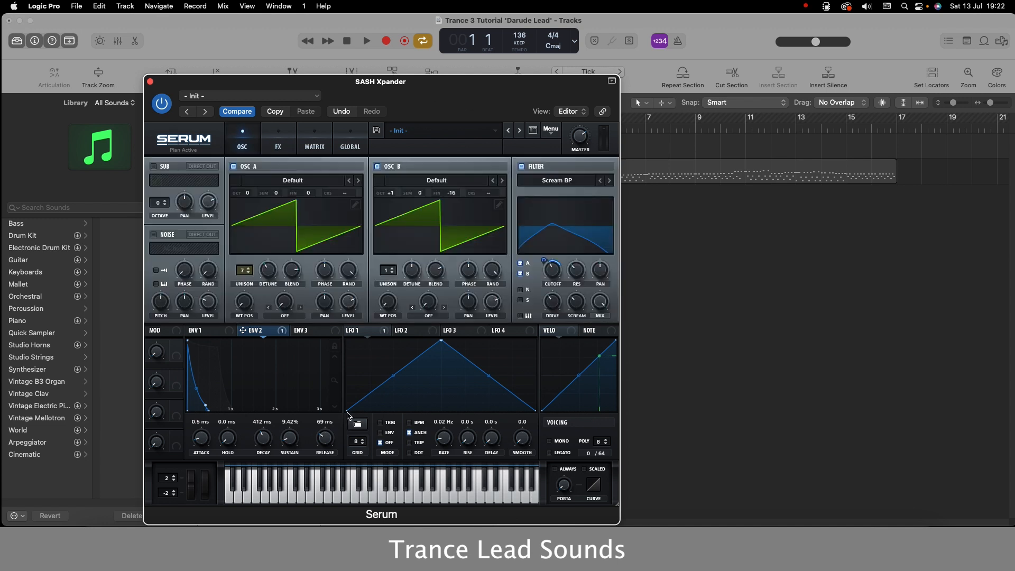
left_click_drag(347, 410, 347, 383)
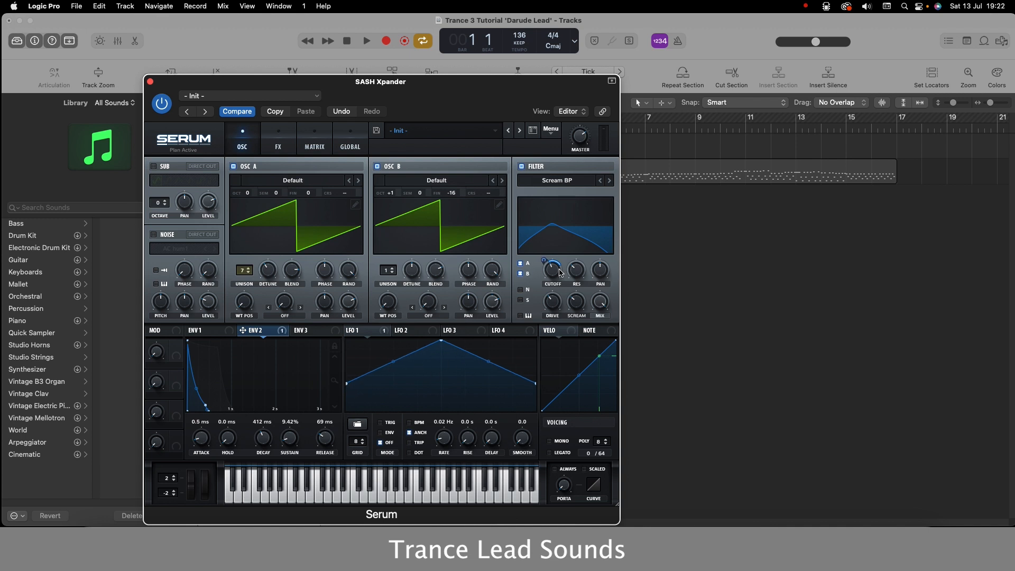
left_click(370, 42)
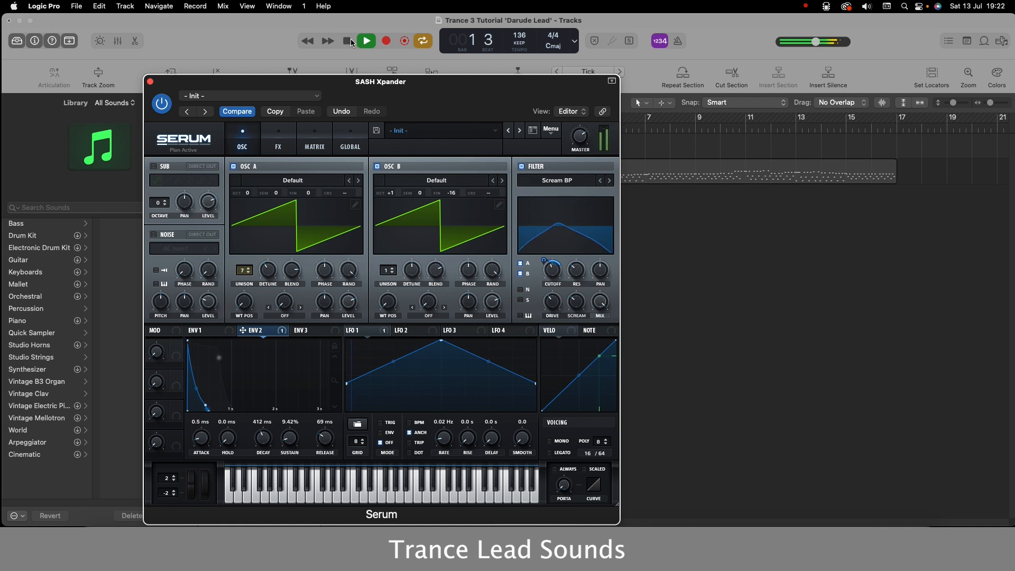
left_click(352, 42)
Enable the Reverb effect and move it to the end of the effects chain after the Compressor
left_click(278, 140)
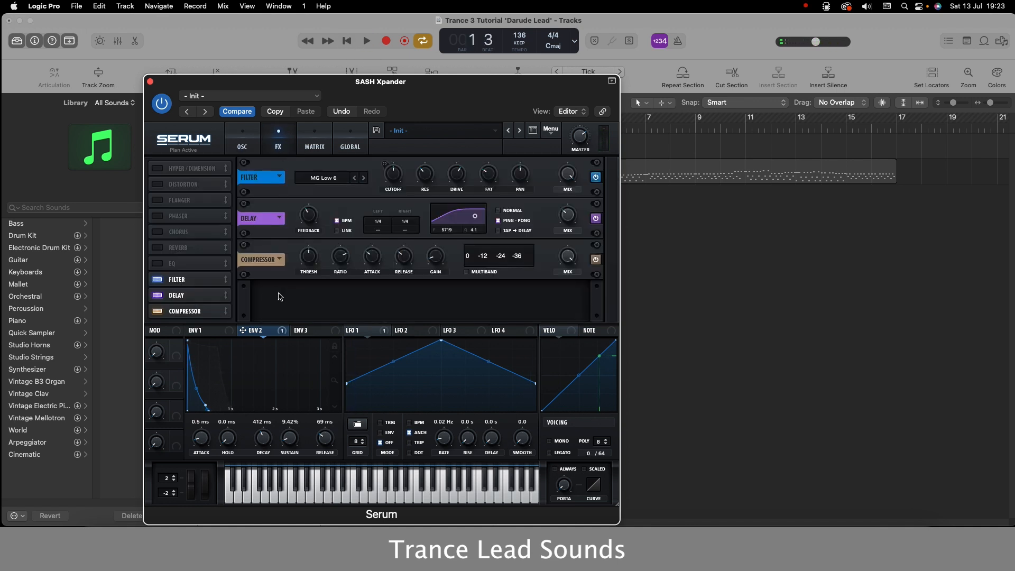
left_click(162, 250)
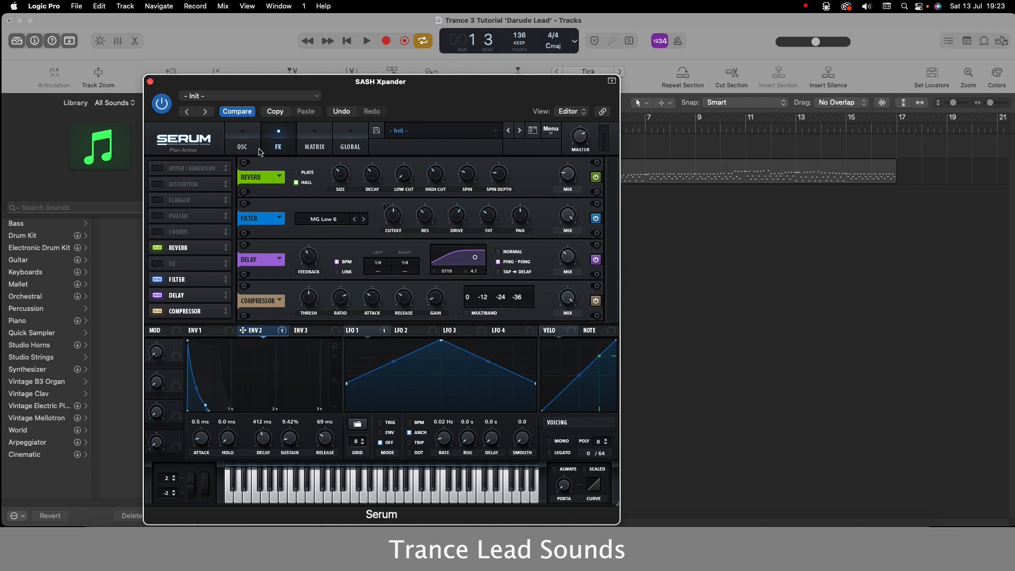
left_click_drag(200, 252, 194, 325)
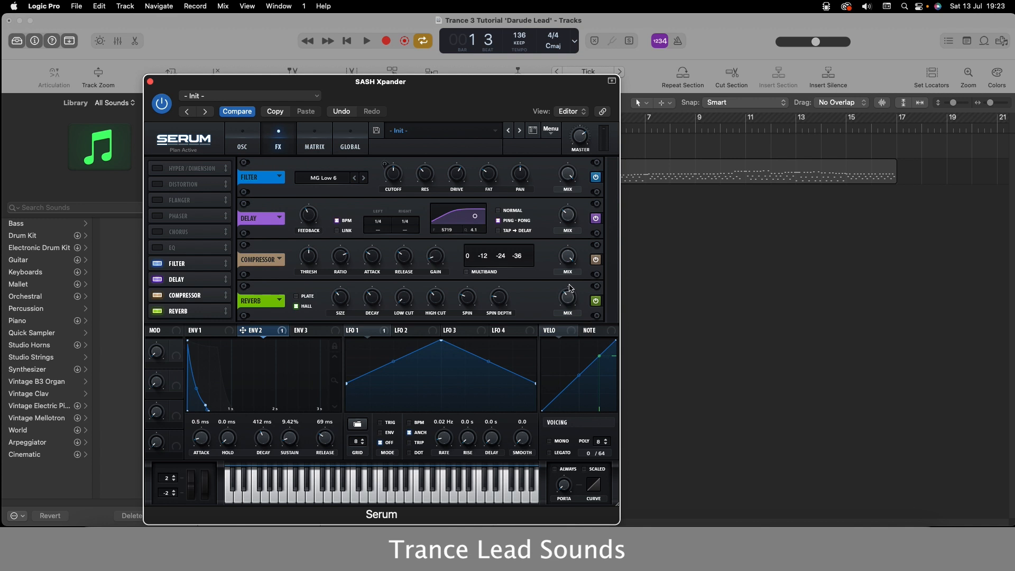
Audition the loop with the full effects chain while checking the oscillator and effects pages
left_click(368, 43)
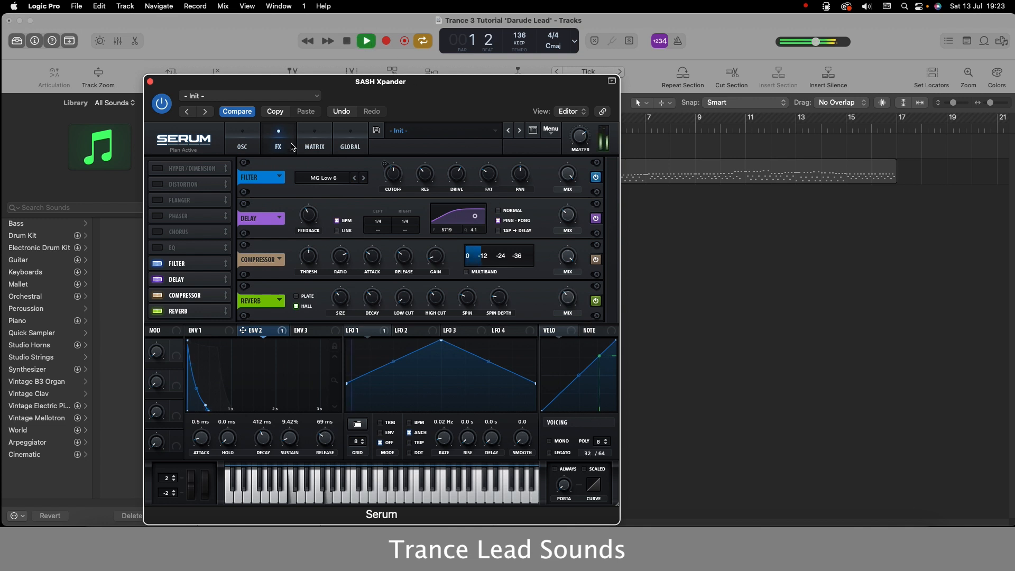
left_click(252, 148)
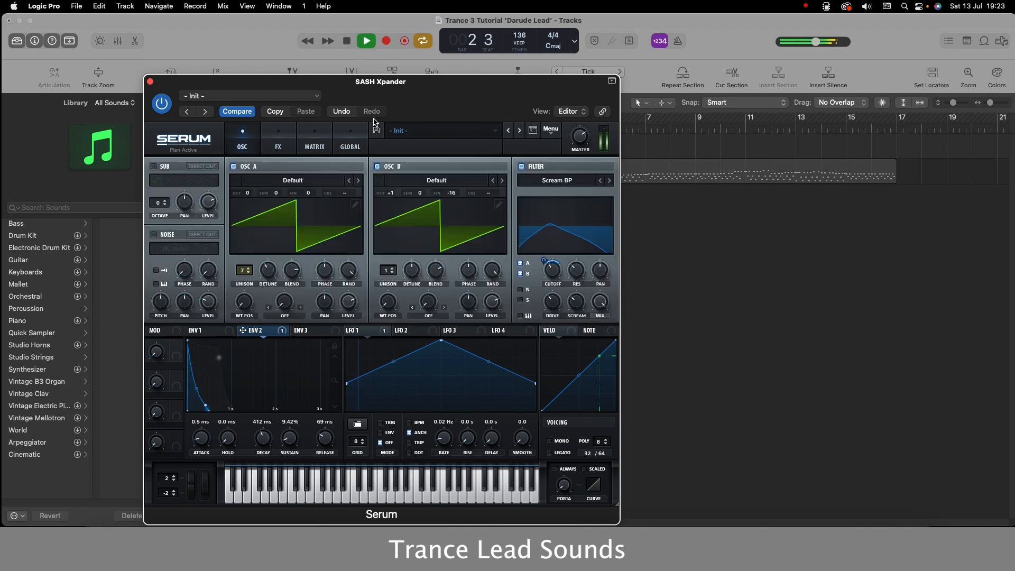
key("space")
left_click(278, 144)
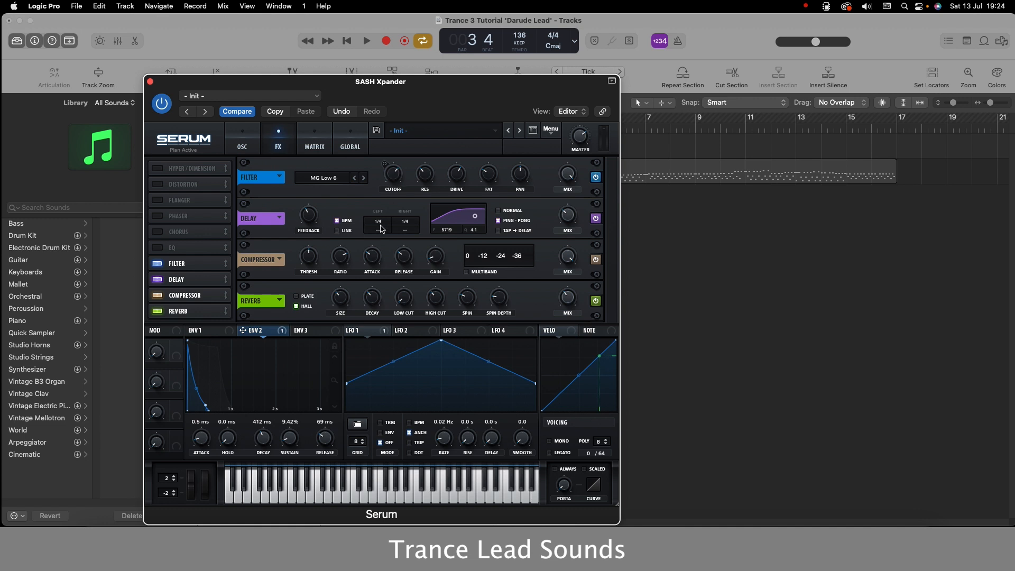
left_click(251, 150)
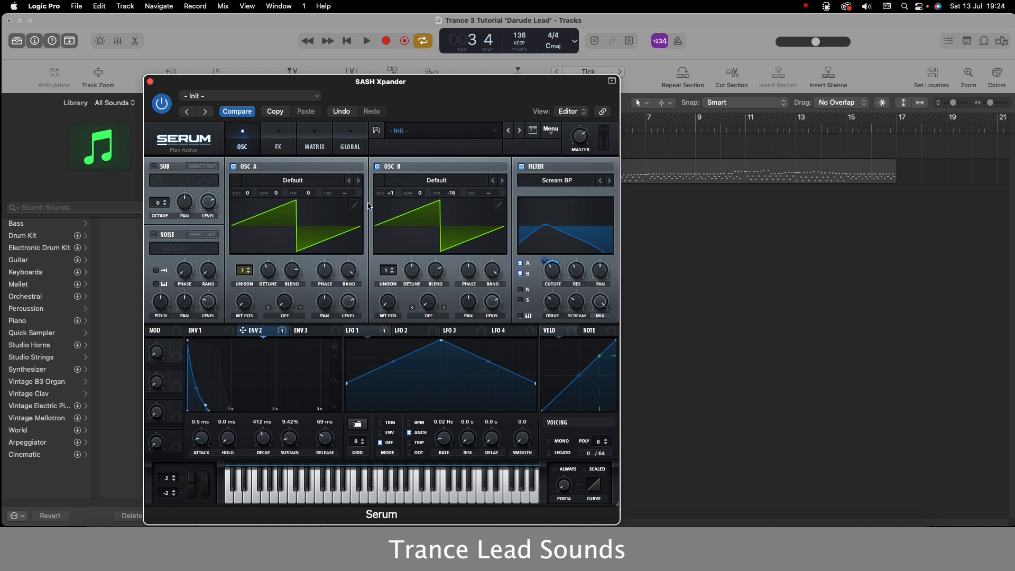
left_click(364, 40)
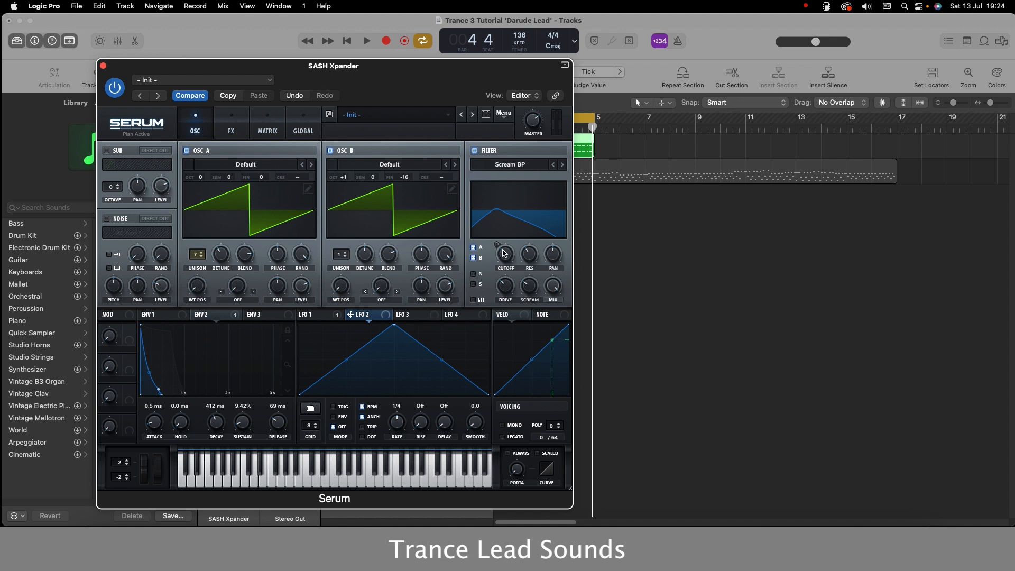
Assign LFO 2 to the main filter cutoff and raise the outer points of its triangle shape
left_click_drag(387, 318, 499, 247)
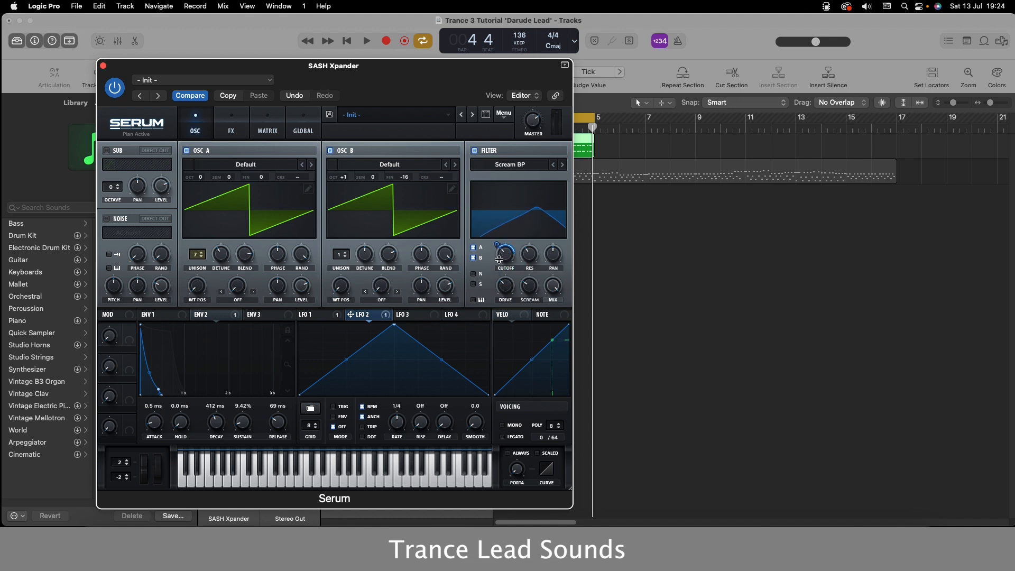
left_click_drag(299, 394, 298, 371)
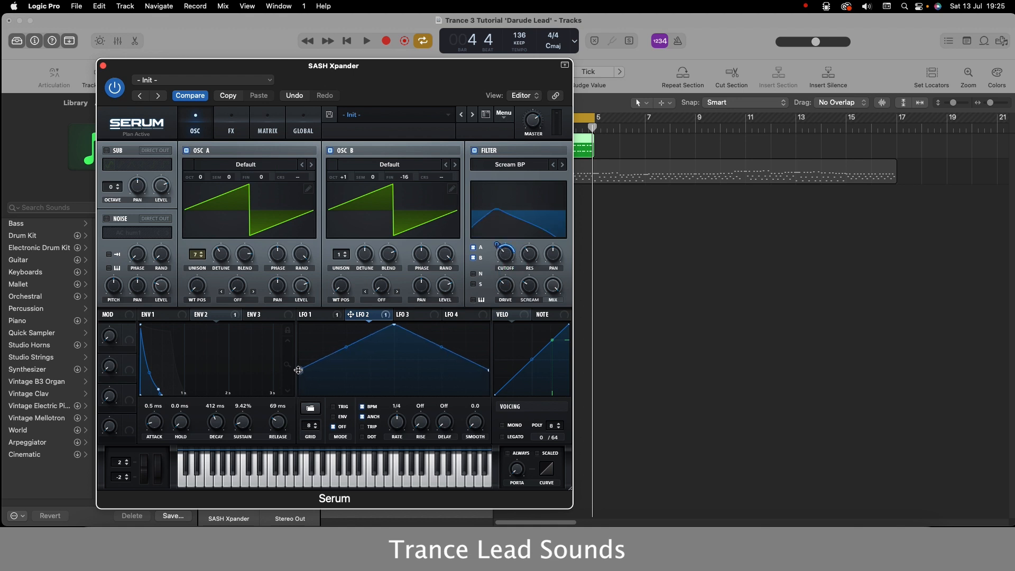
Switch off BPM sync for LFO 2, set its rate to 0.04 Hz, and audition the filter sweep
left_click(363, 407)
left_click_drag(400, 420, 397, 460)
key("space")
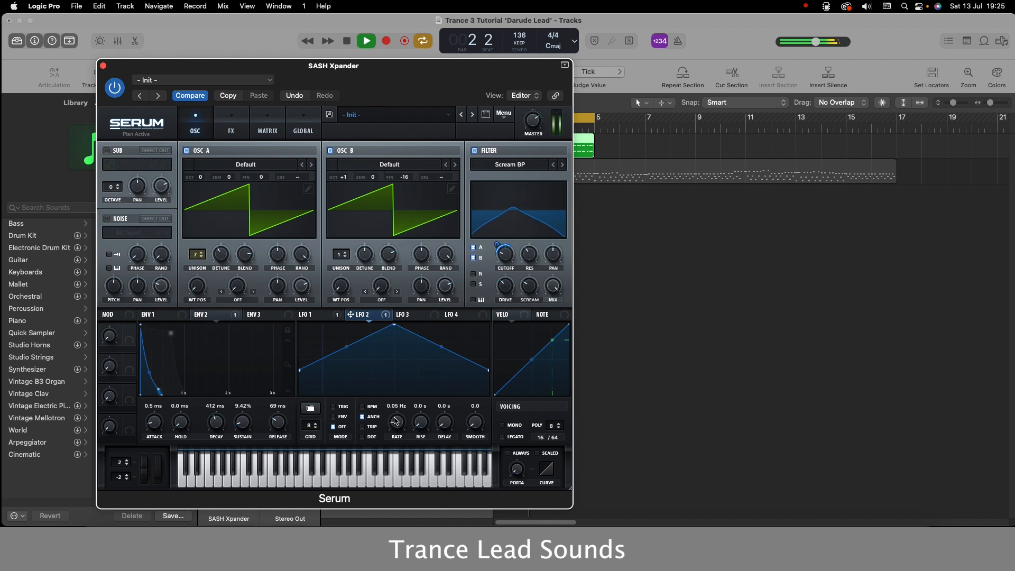
left_click_drag(395, 423, 395, 420)
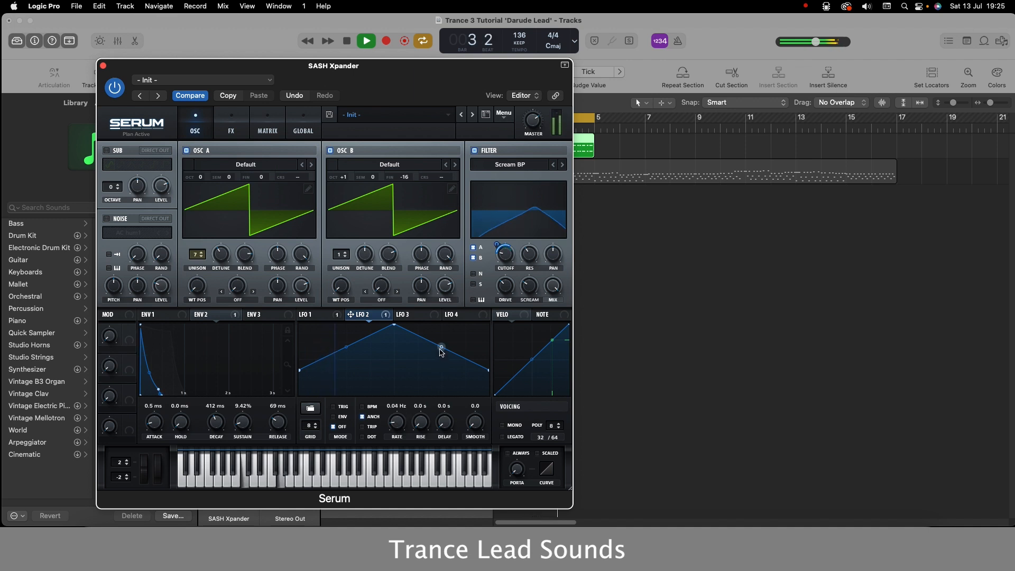
key("space")
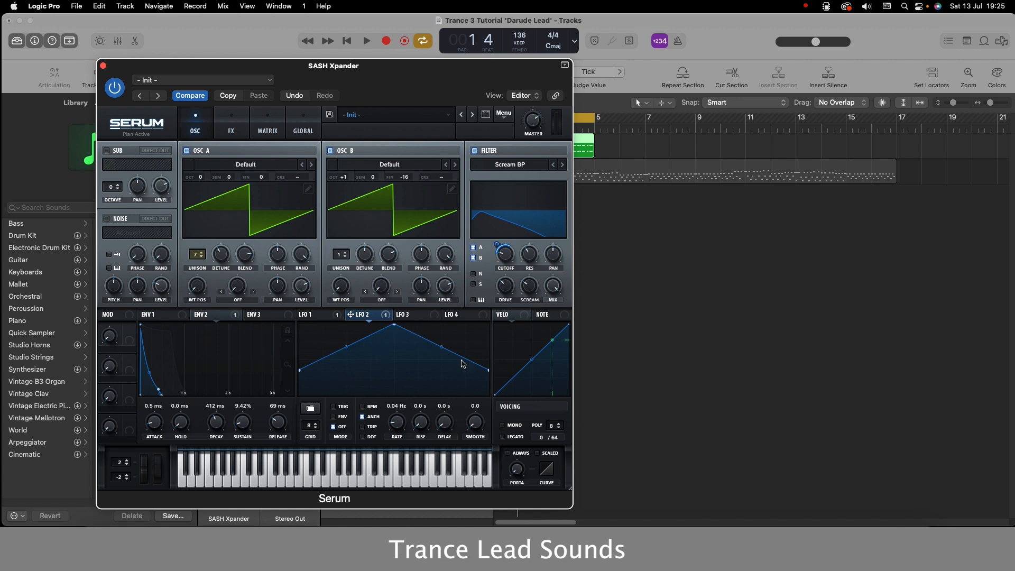
mouse_move(393, 326)
left_mouse_down()
mouse_move(385, 324)
mouse_move(394, 322)
left_mouse_up()
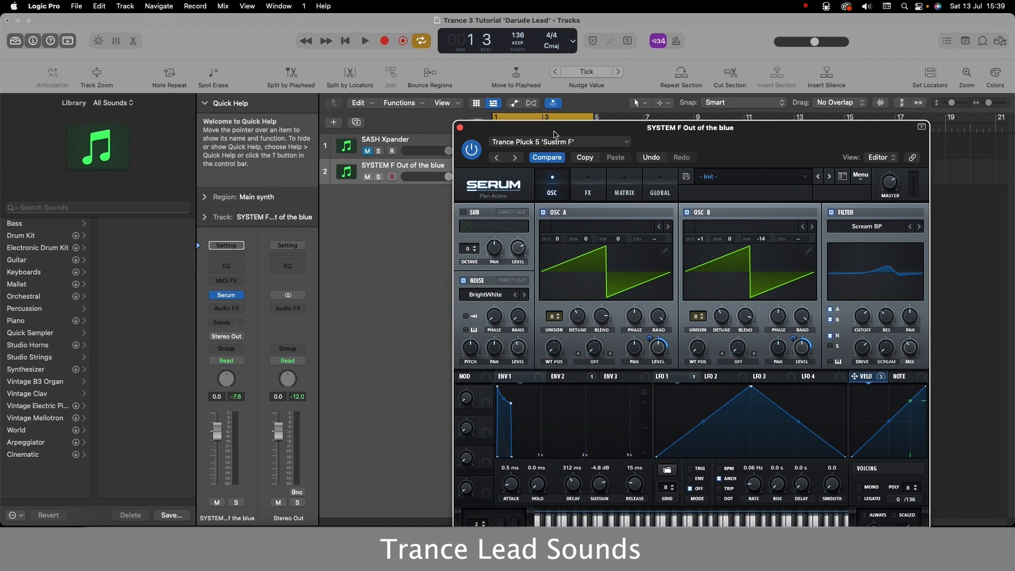
Audition the Trance Pluck 5 sound on the SYSTEM F Out of the blue track and initialize its Serum preset
key("space")
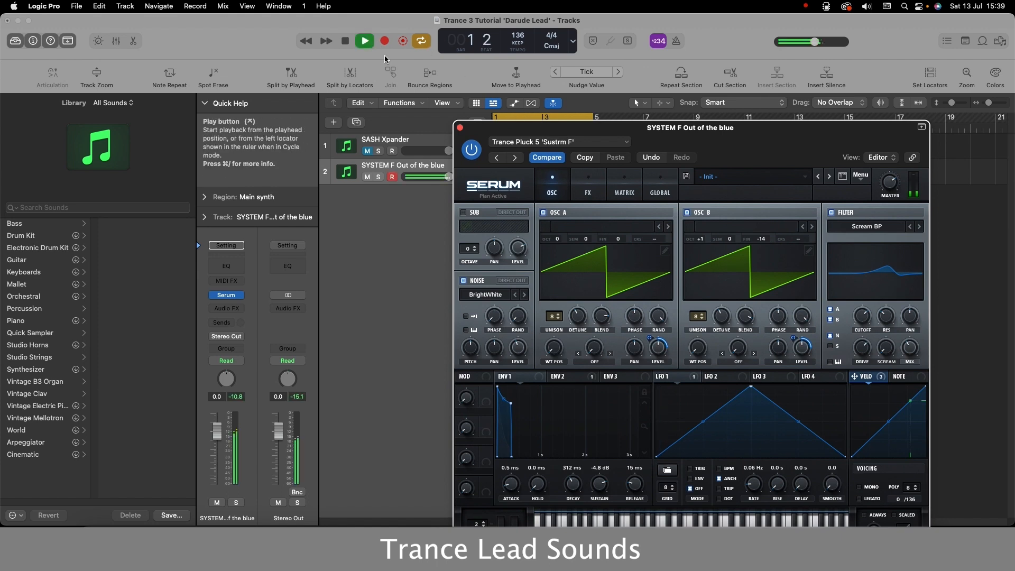
left_click_drag(553, 131, 135, 52)
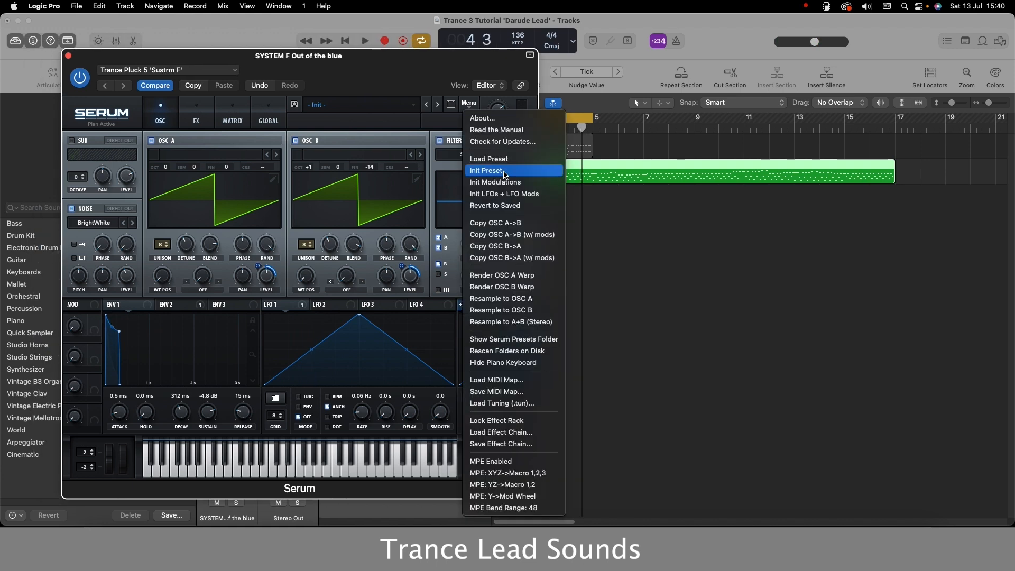
left_click(505, 173)
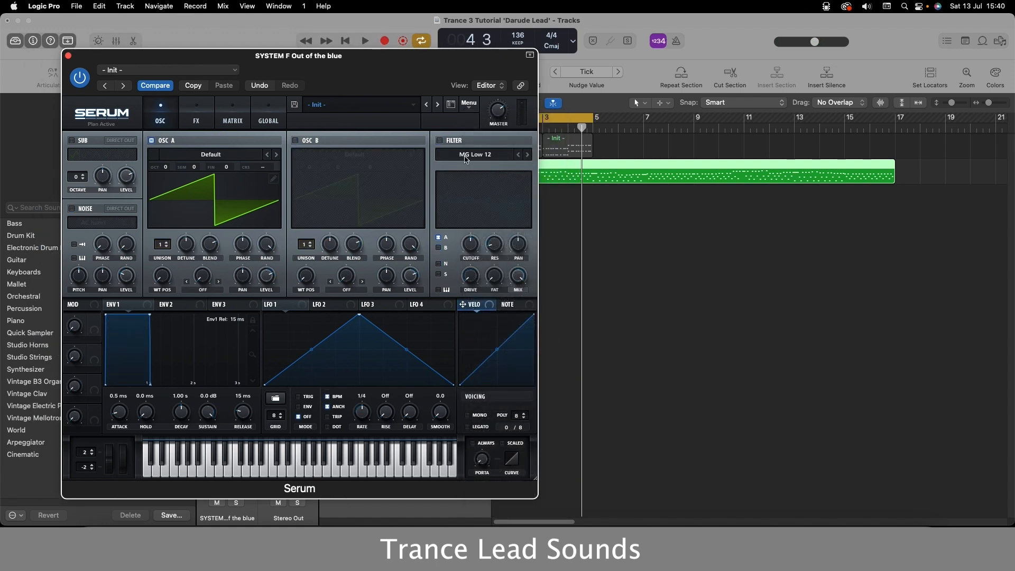
Audition the initialized Serum sound on the SYSTEM F track
left_click_drag(427, 68, 465, 86)
left_click(365, 41)
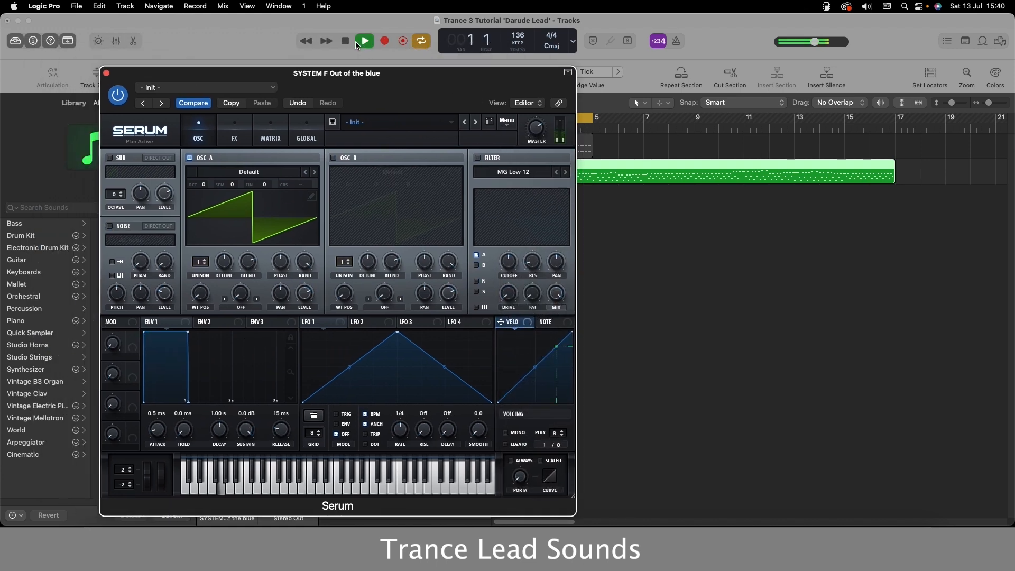
left_click(349, 40)
Set envelope 1 to a 484 ms decay and -3.3 dB sustain, and audition the result
left_click_drag(379, 78, 386, 48)
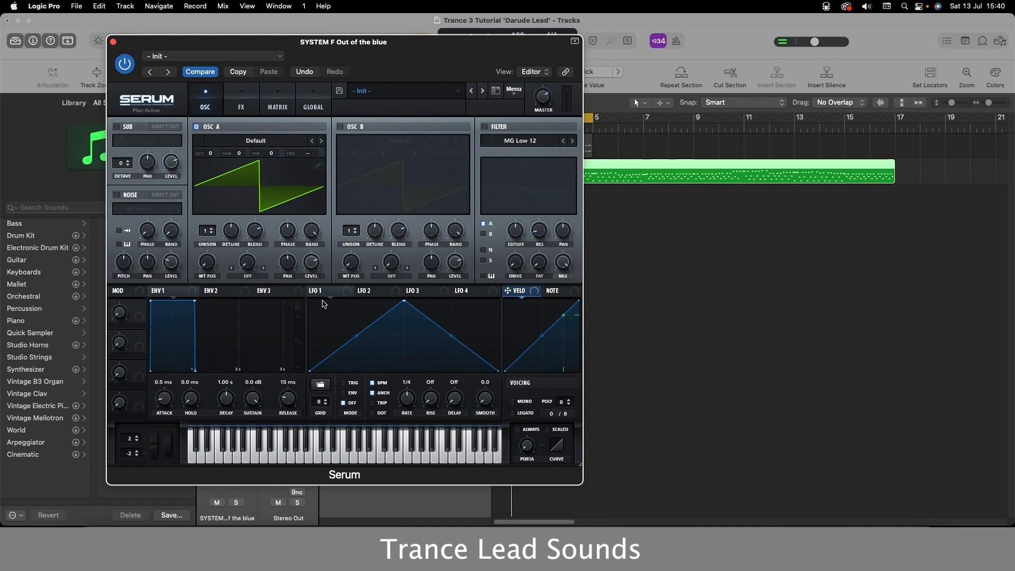
left_click_drag(226, 405, 226, 404)
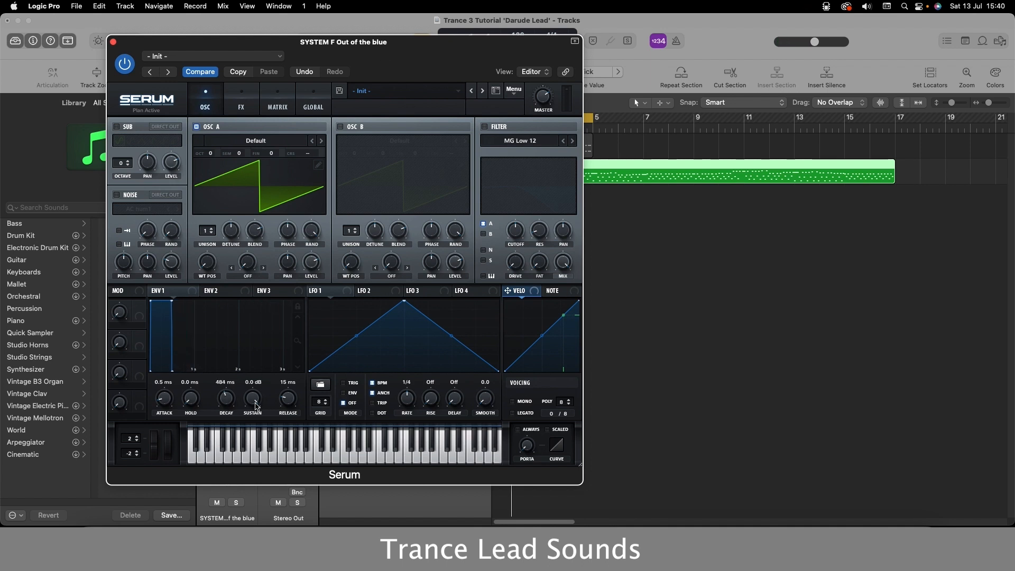
left_click_drag(254, 406, 256, 423)
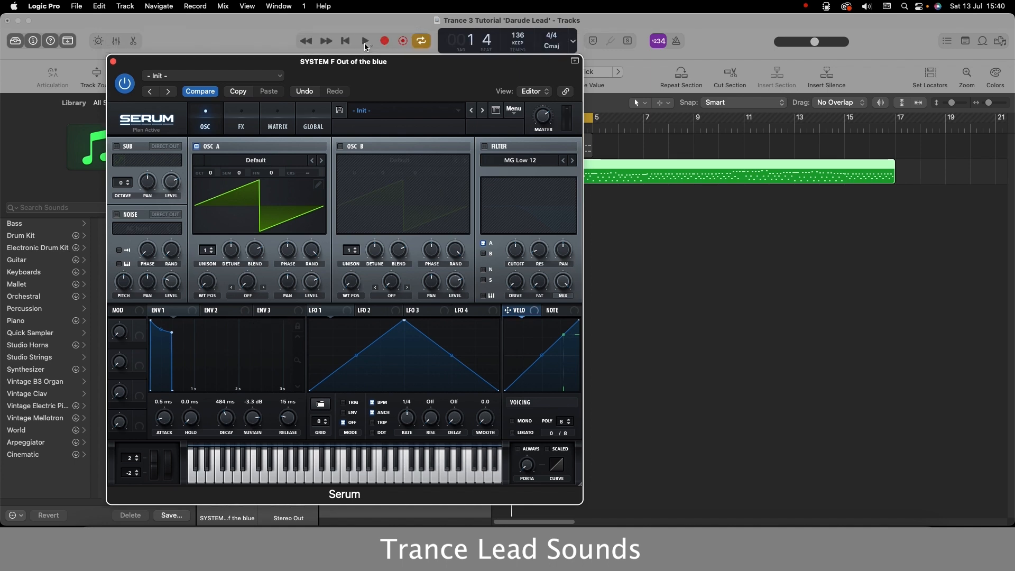
left_click(366, 43)
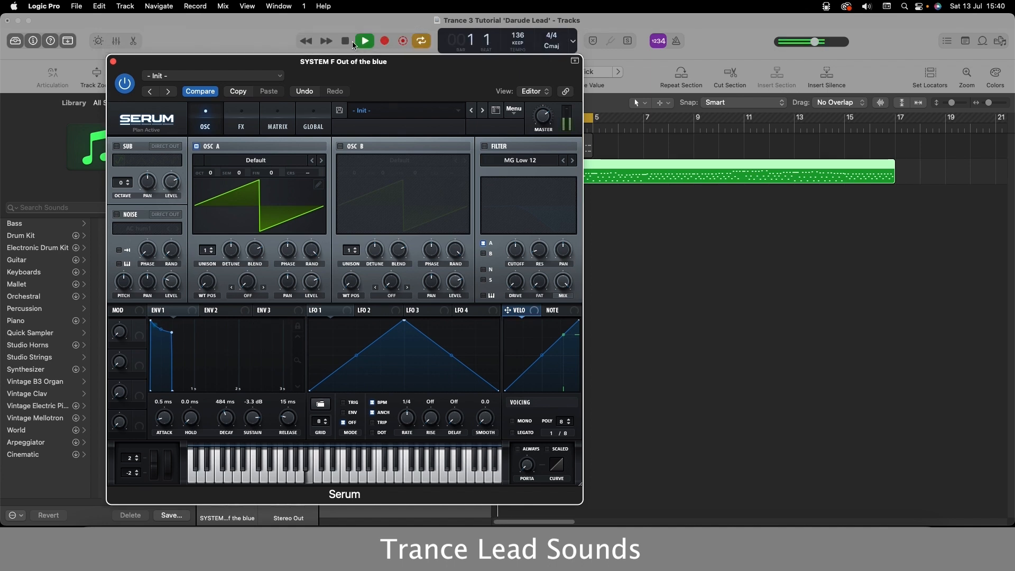
left_click(347, 42)
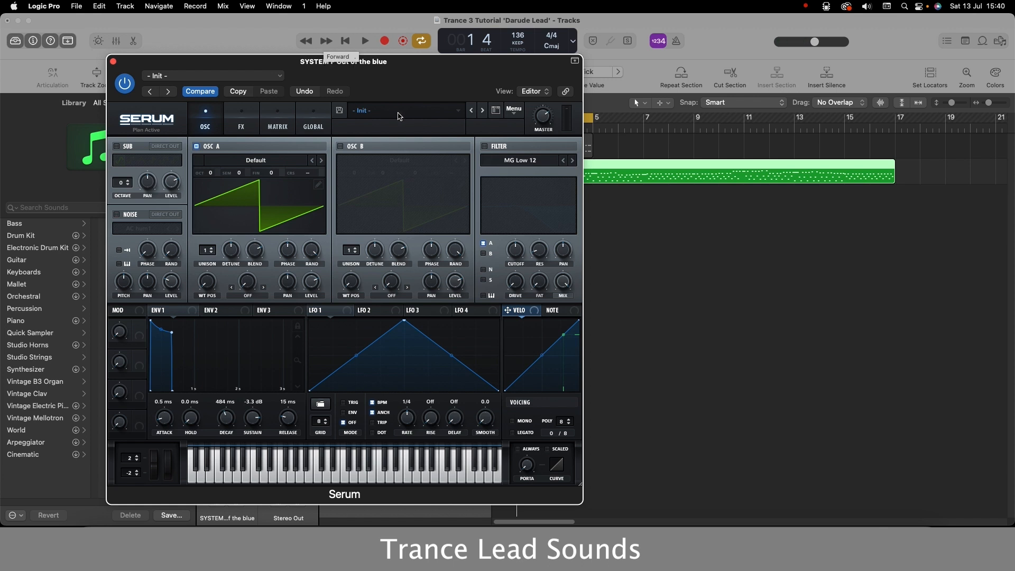
Switch on oscillator B, raise it one octave with a fine tuning of -14, and audition the sound
left_click(340, 146)
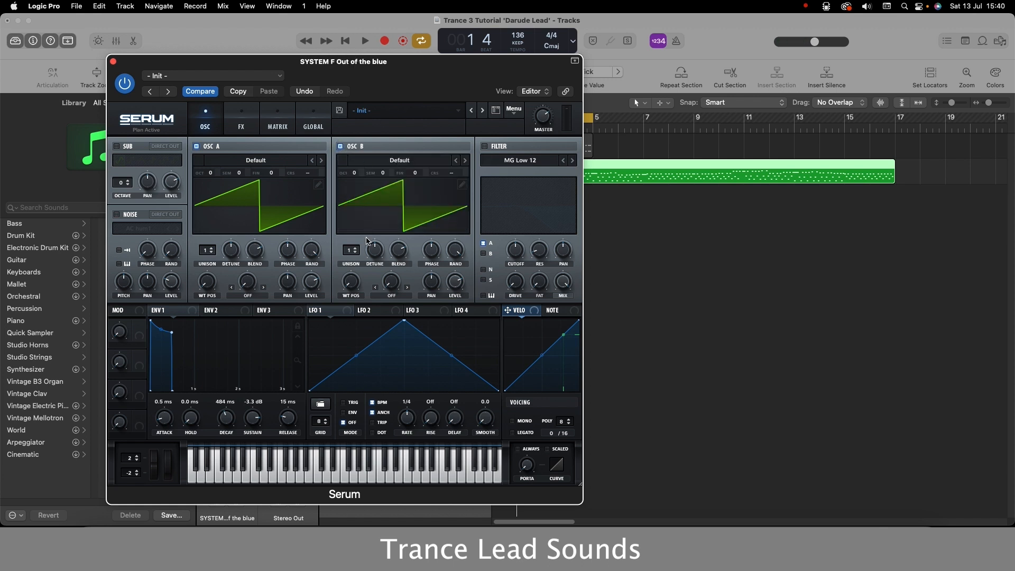
left_click_drag(356, 175, 358, 166)
left_click_drag(416, 179, 418, 175)
left_click_drag(419, 189, 419, 194)
left_click(363, 43)
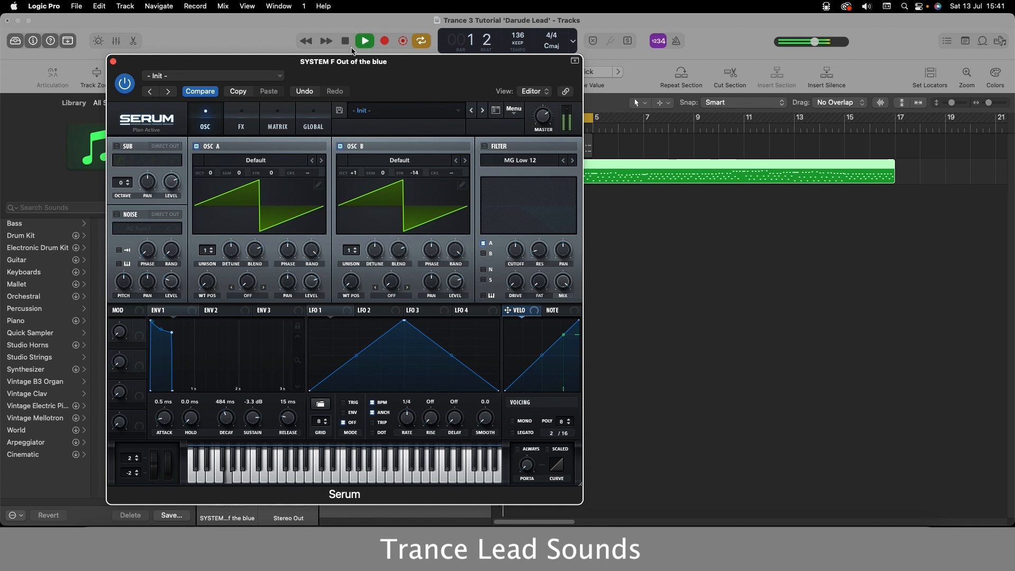
left_click(347, 41)
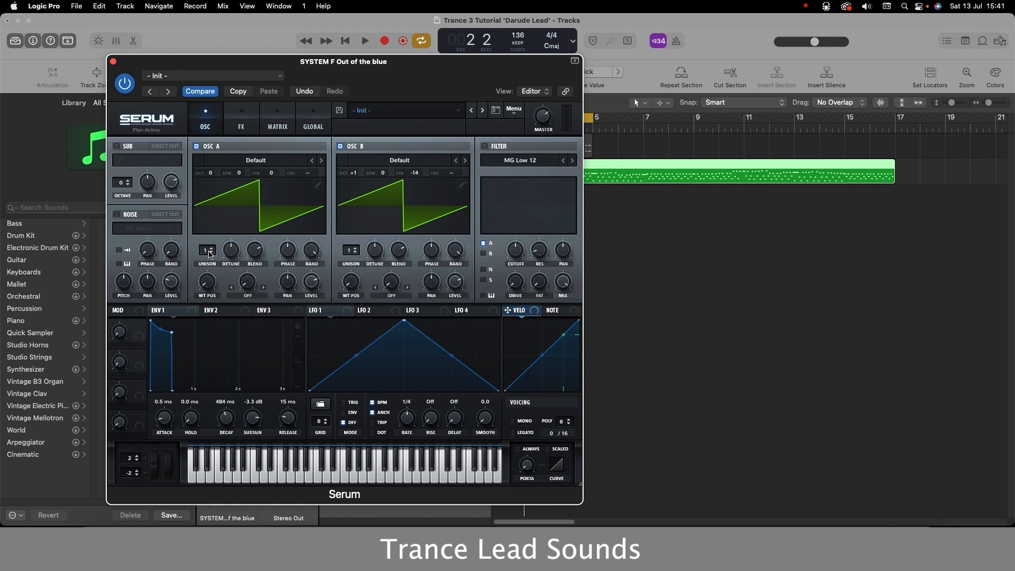
Set unison to 6 voices on oscillators A and B and audition the result
left_click_drag(210, 254, 216, 219)
left_click_drag(350, 253, 357, 220)
key("space")
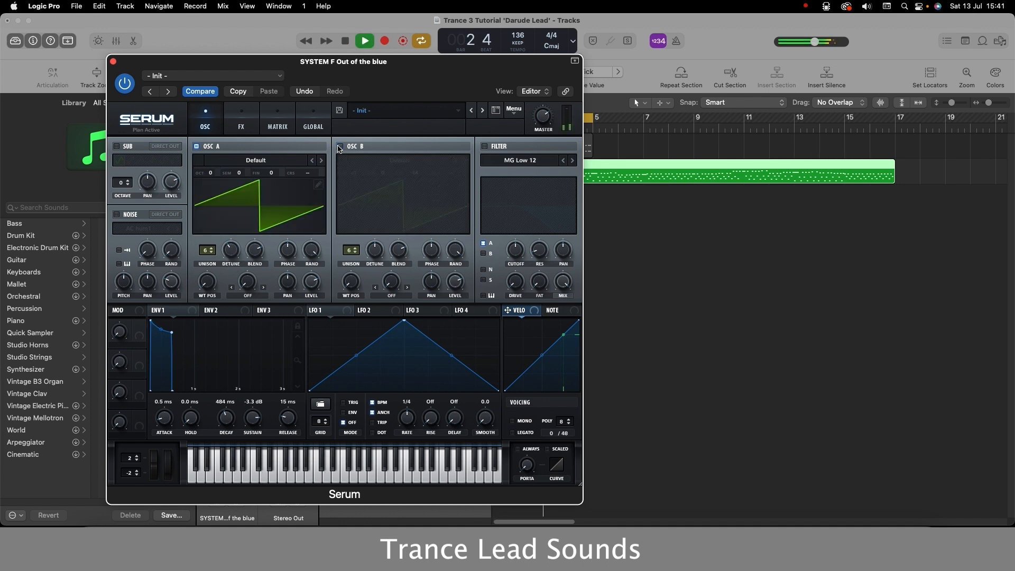
key("space")
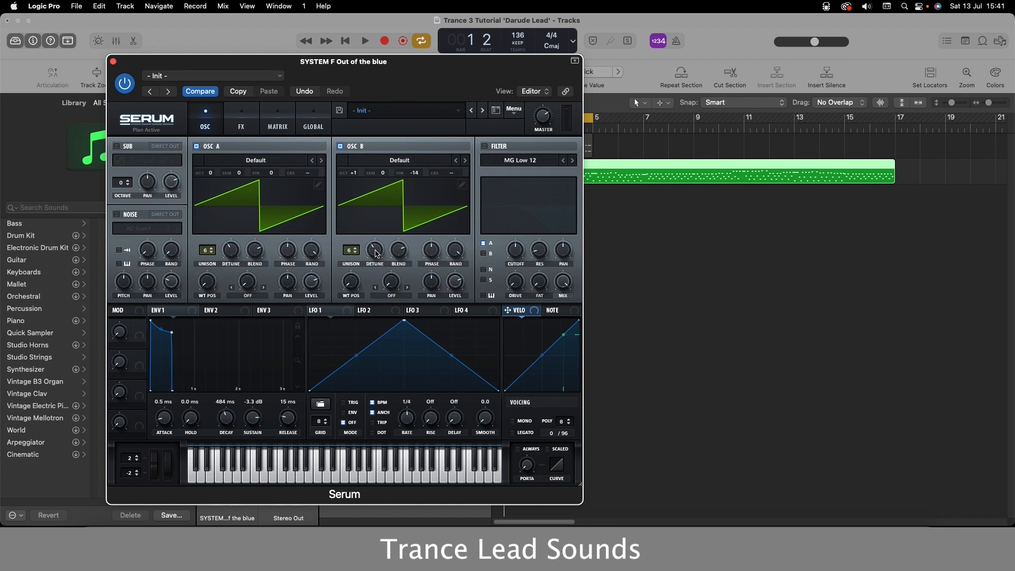
Switch on the noise oscillator with the BrightWhite sound and audition it in the mix
left_click_drag(253, 68, 279, 57)
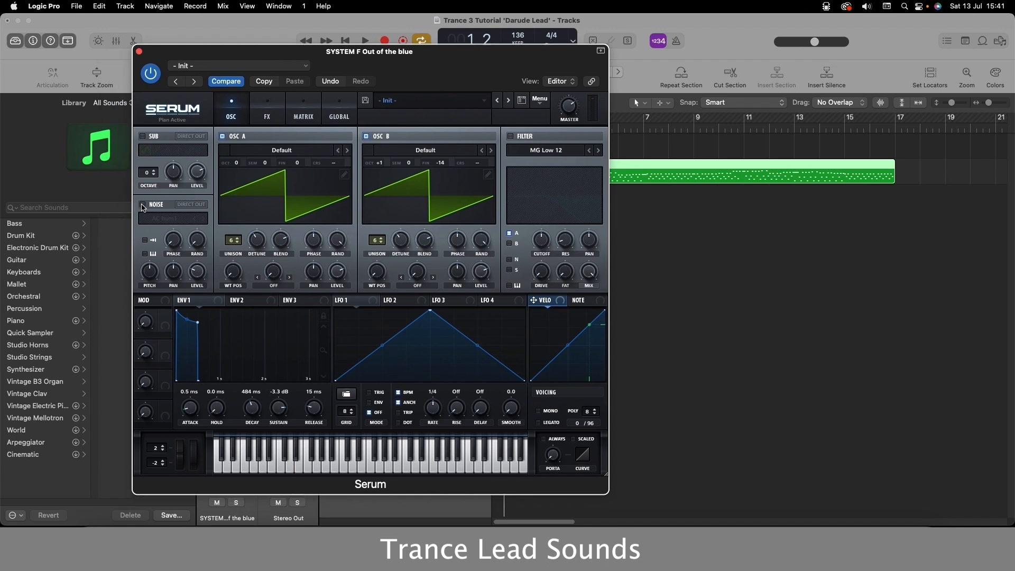
left_click(142, 205)
left_click(174, 221)
left_click(235, 282)
left_click_drag(305, 60, 314, 100)
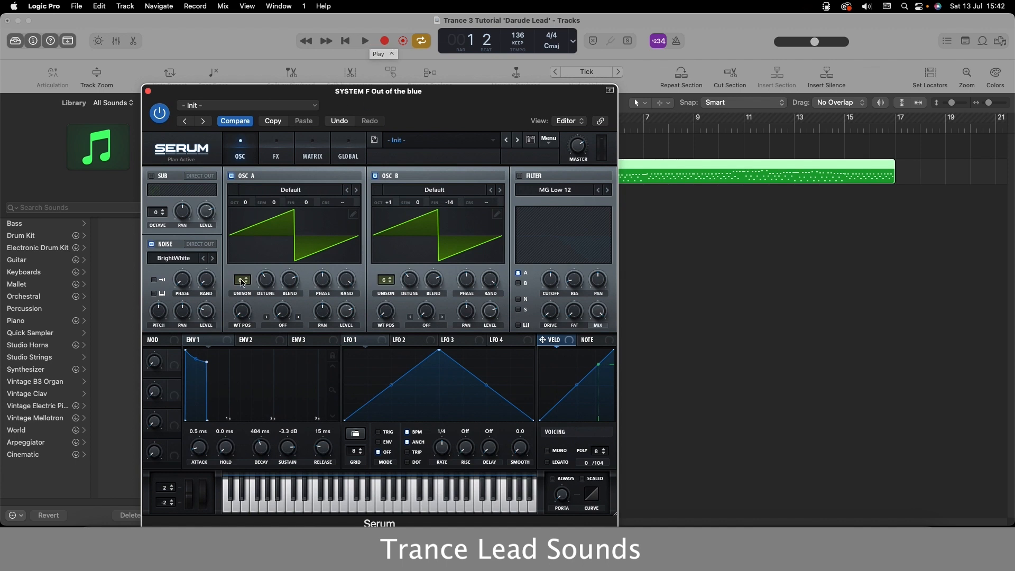
left_click(365, 41)
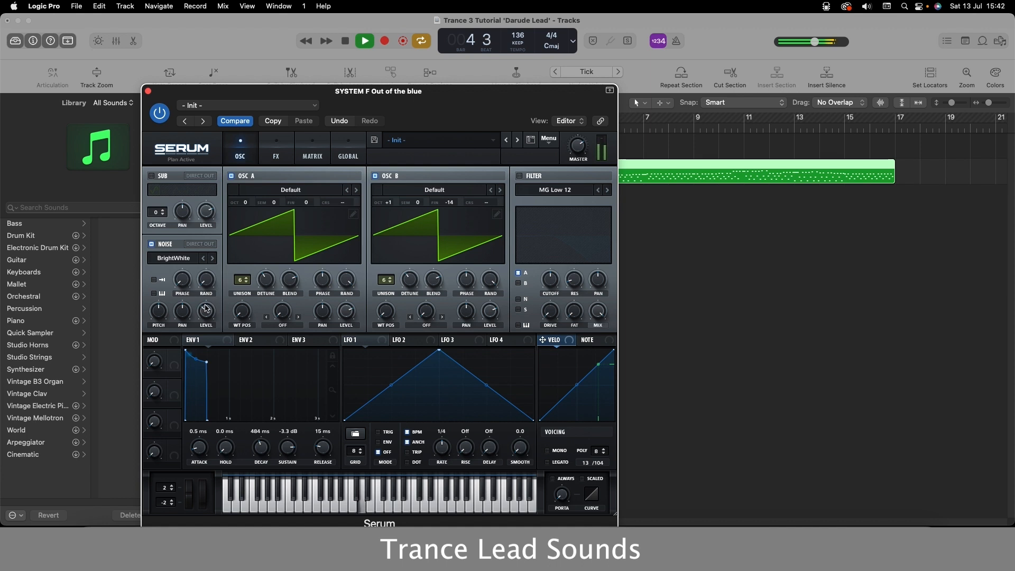
left_click(346, 41)
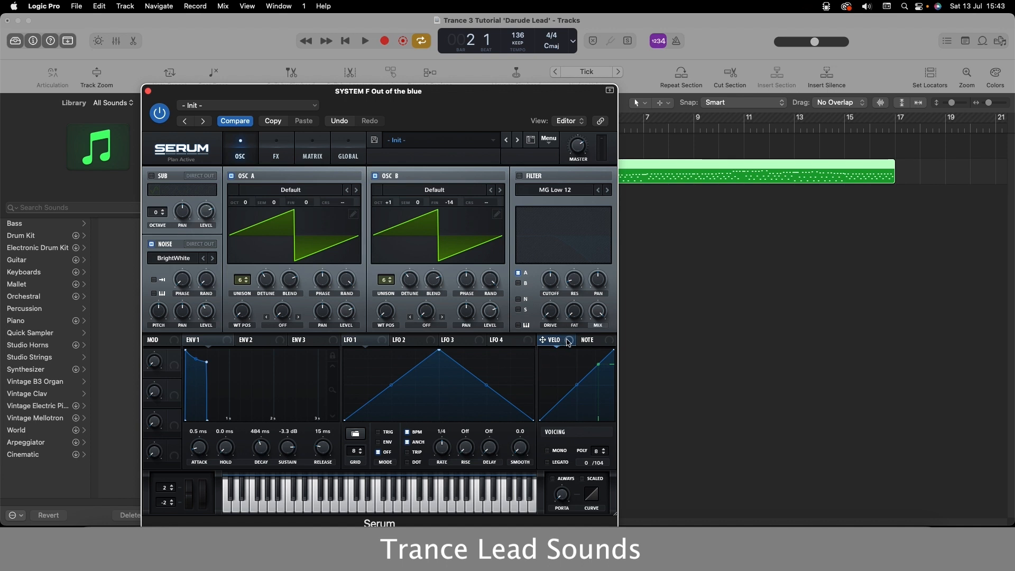
Assign velocity to the levels of oscillators A and B and audition the modulation
left_click_drag(543, 339, 351, 316)
left_click_drag(568, 342, 495, 314)
left_click(365, 41)
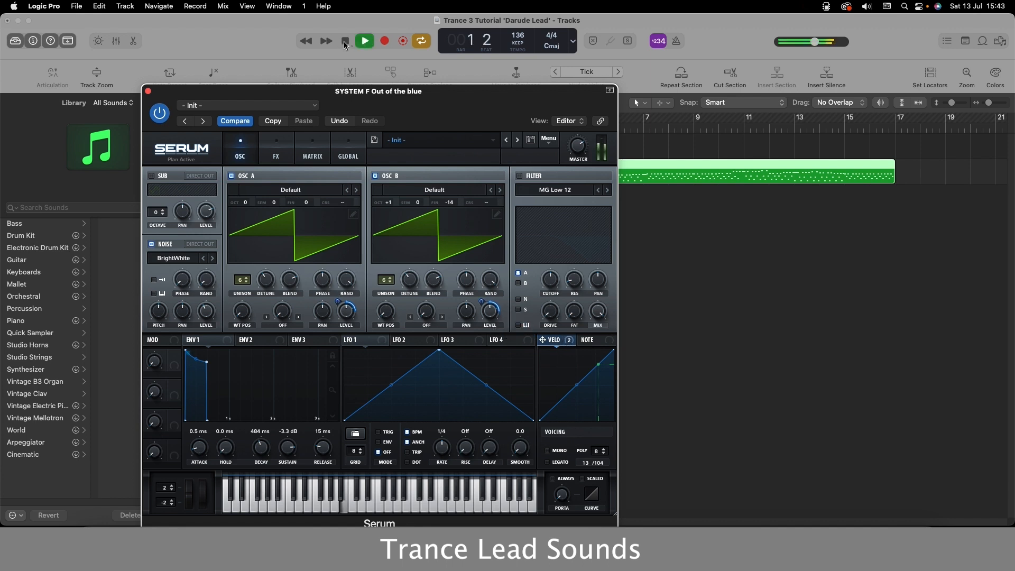
left_click(344, 43)
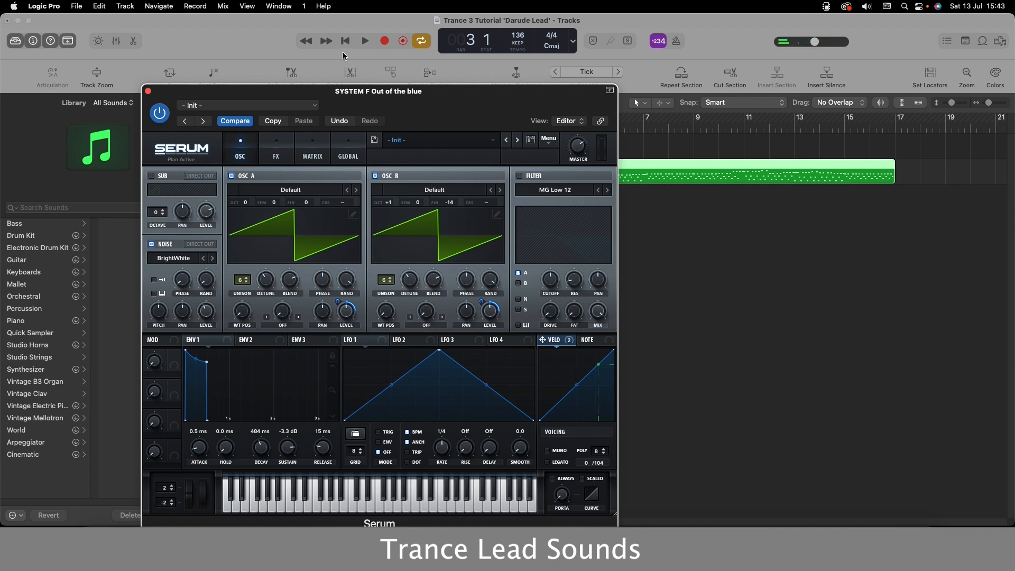
Switch on the filter, route oscillator A, oscillator B and noise through it, and choose the Scream BP type
left_click(520, 177)
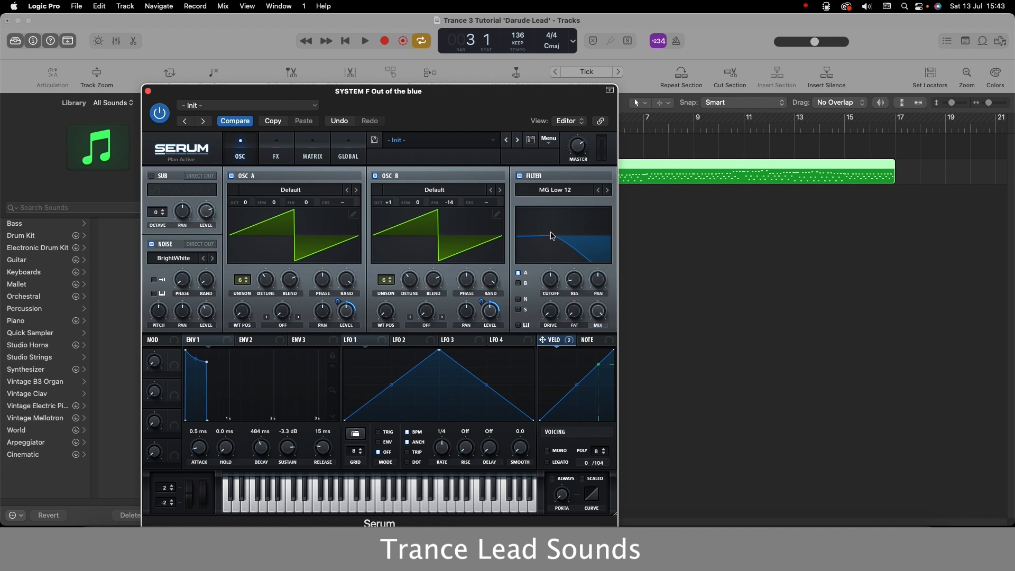
left_click(519, 285)
left_click(564, 191)
mouse_move(554, 243)
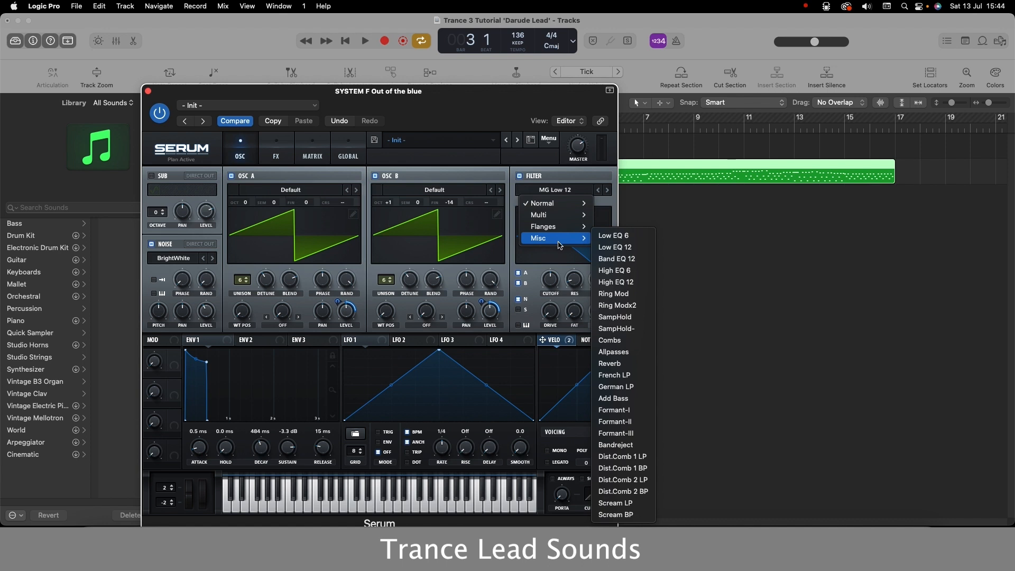
left_click(615, 514)
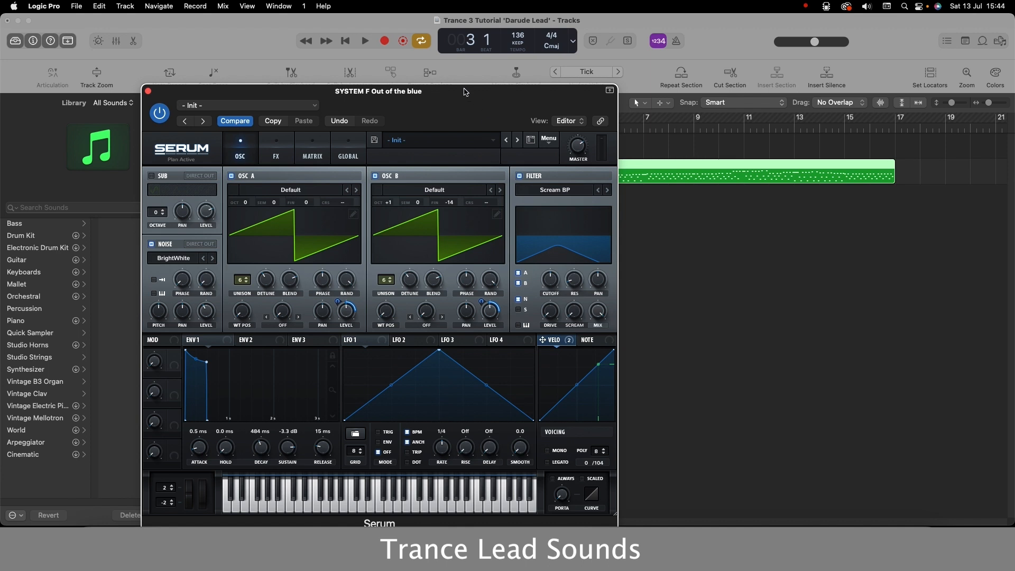
Adjust the Scream BP filter's cutoff, scream and mix while auditioning the sound
left_click(364, 41)
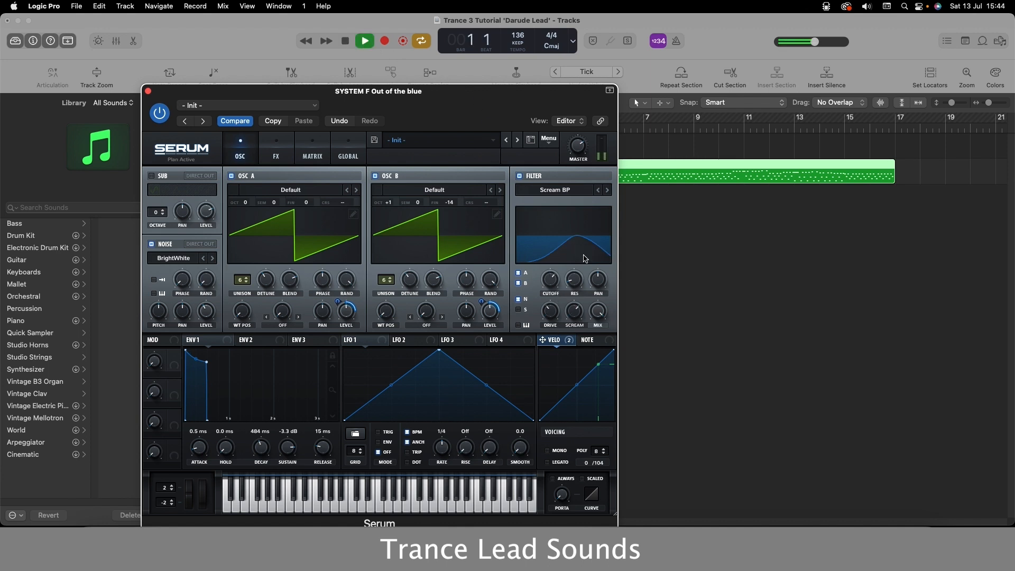
left_click_drag(493, 123, 408, 145)
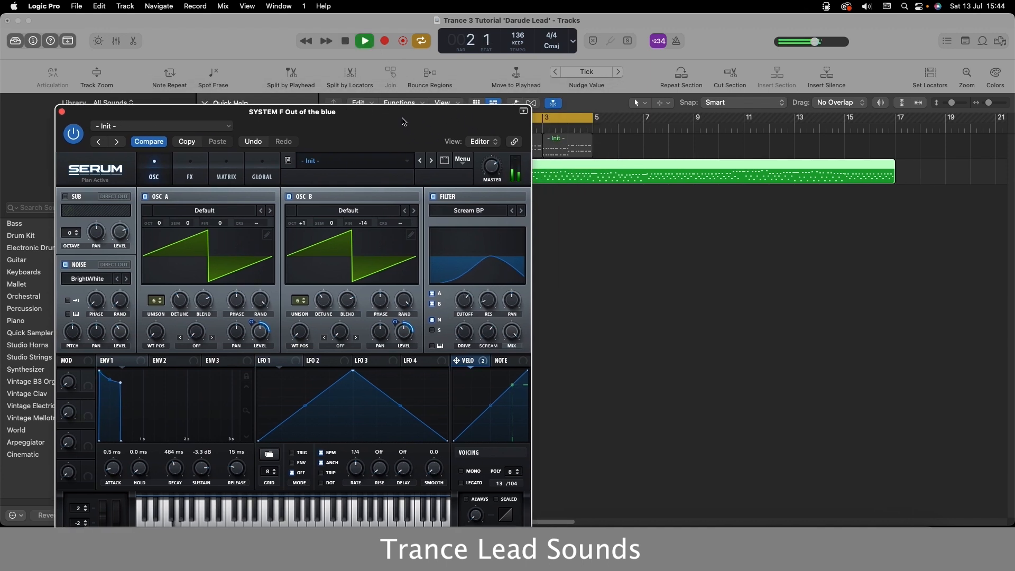
left_click(345, 41)
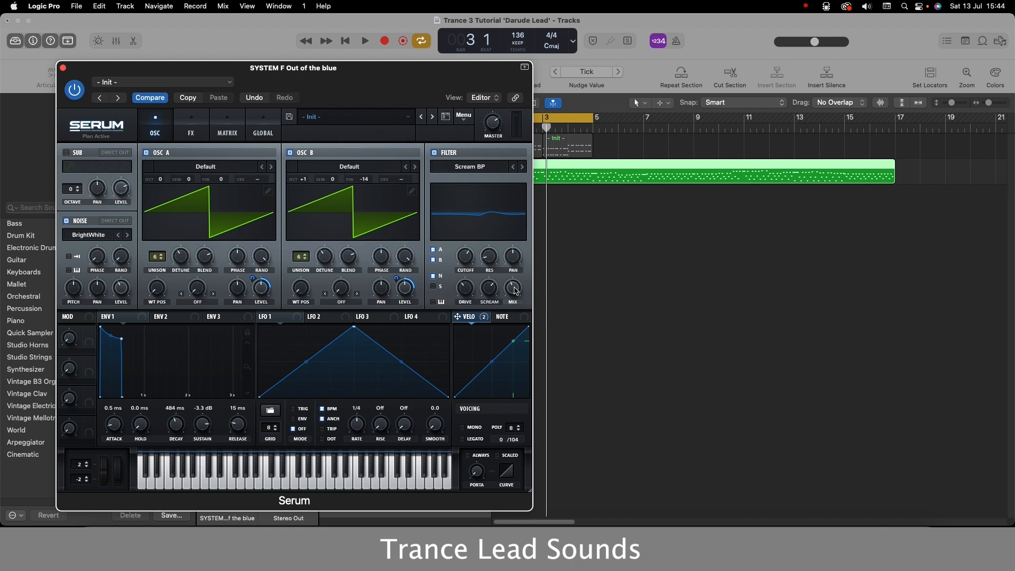
key("space")
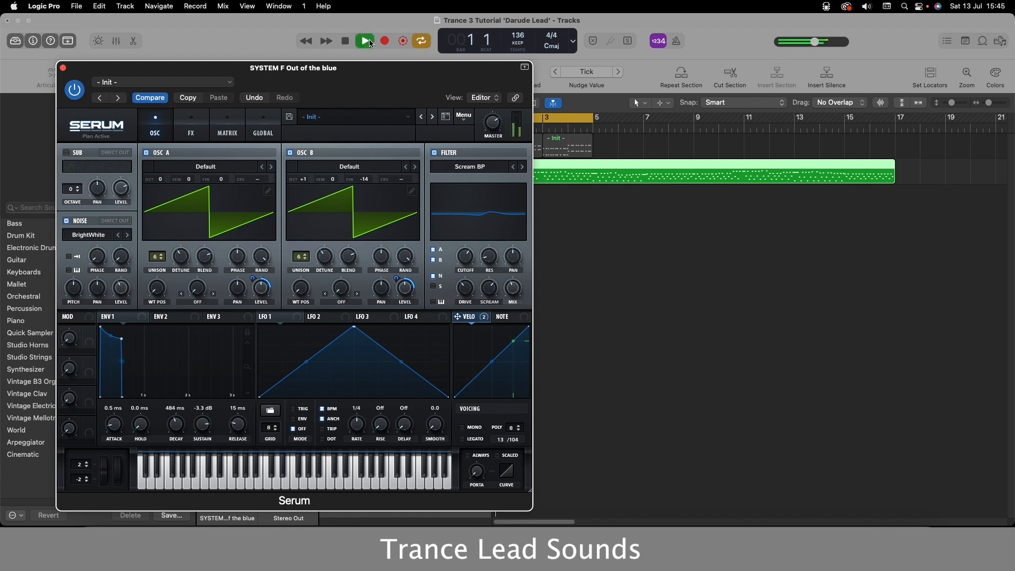
left_click_drag(369, 80, 434, 75)
left_click(347, 42)
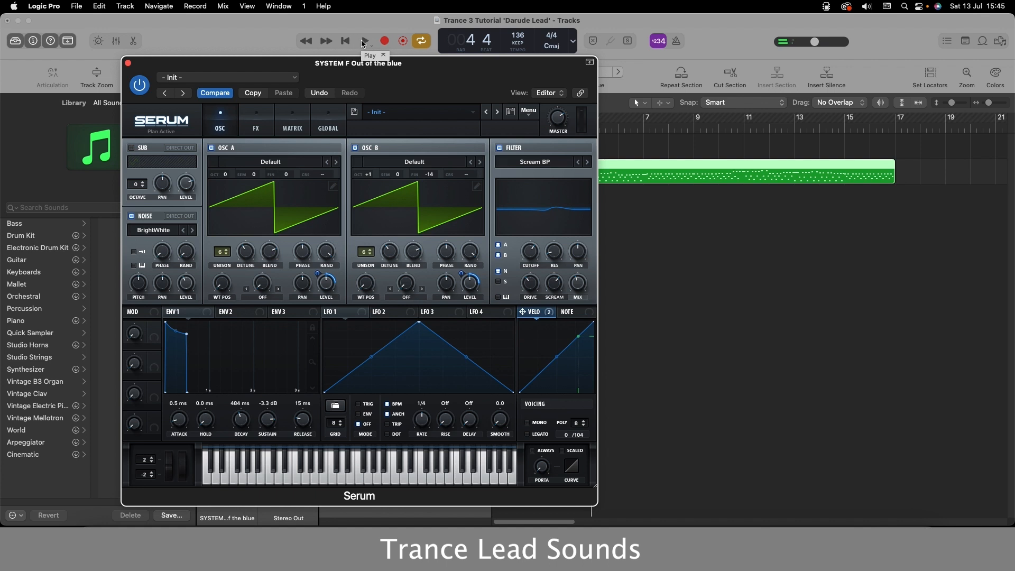
Audition the lead and set envelope 1's release to 99 ms
left_click(364, 42)
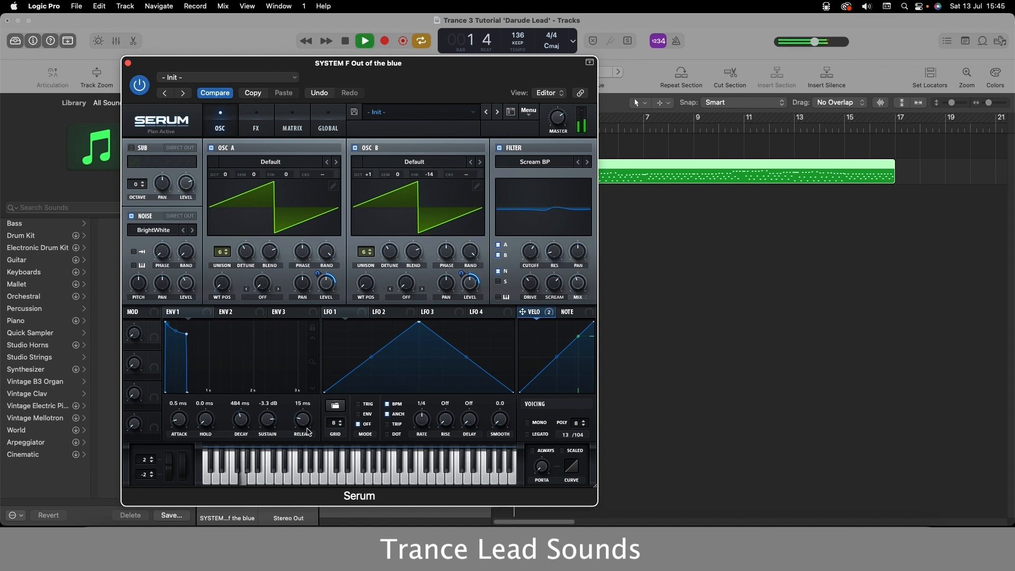
key("space")
left_click_drag(304, 425, 306, 420)
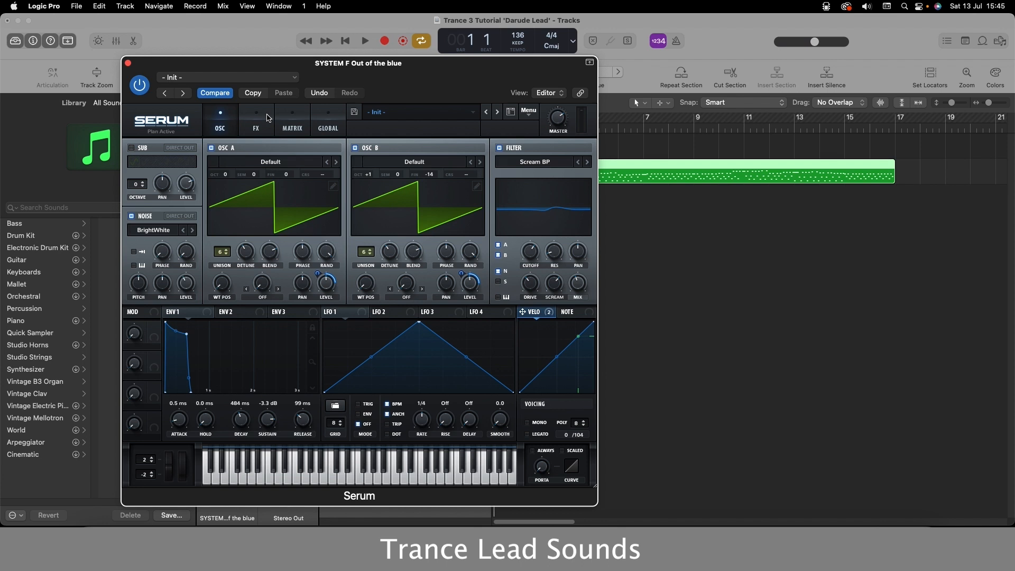
Add an MG Low 6 filter effect and shape envelope 2 with a 304 ms decay, 0% sustain and 45 ms release
left_click(261, 132)
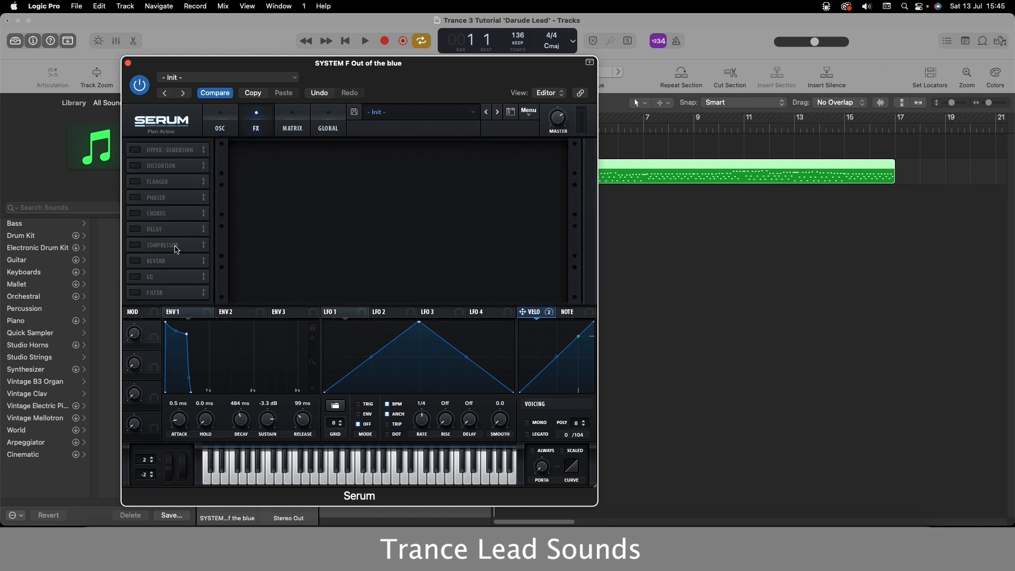
left_click(135, 292)
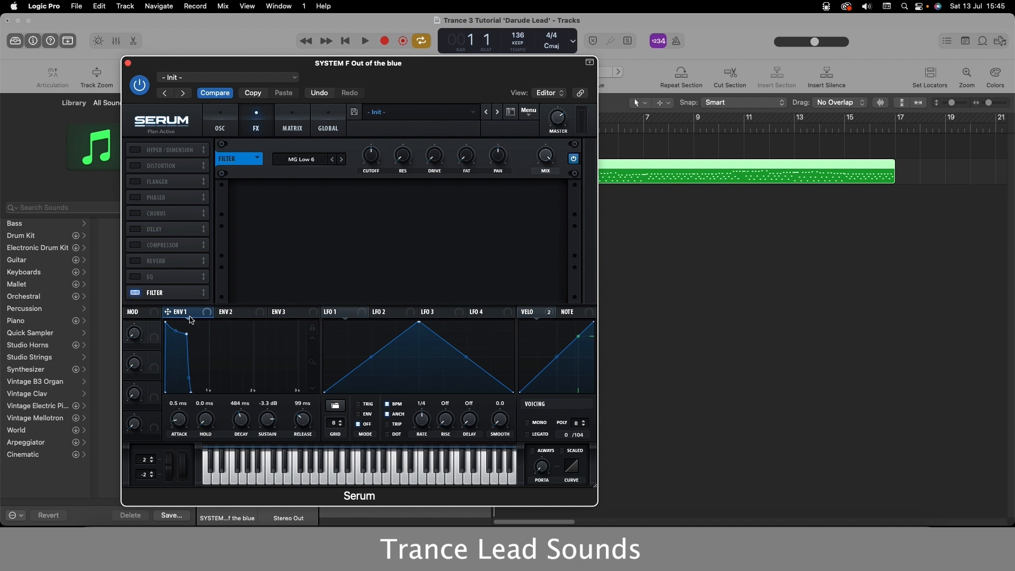
left_click(240, 317)
left_click_drag(210, 324, 176, 400)
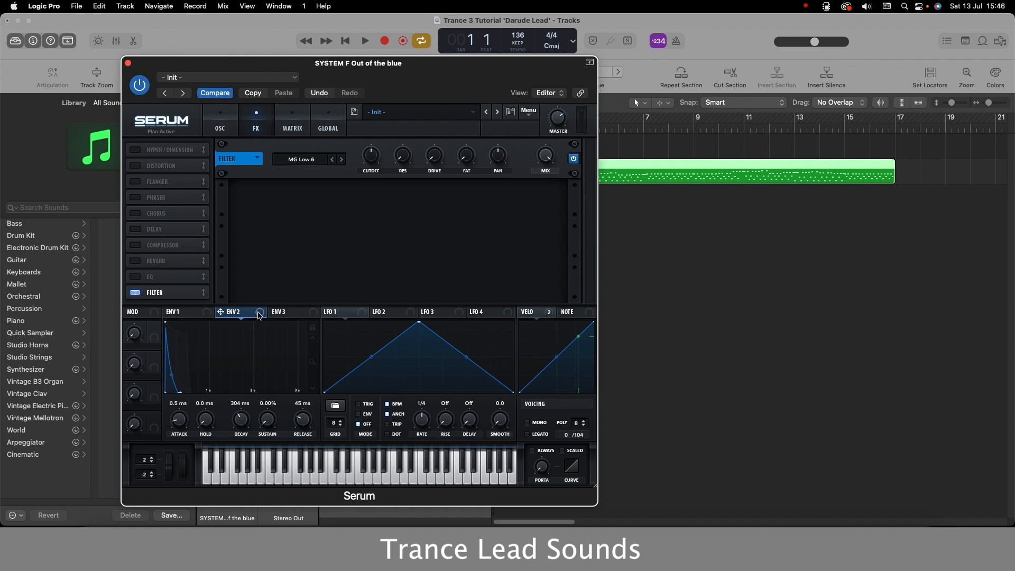
Assign envelope 2 to the effect filter's cutoff and audition the pluck
left_click_drag(260, 316, 372, 158)
left_click(367, 42)
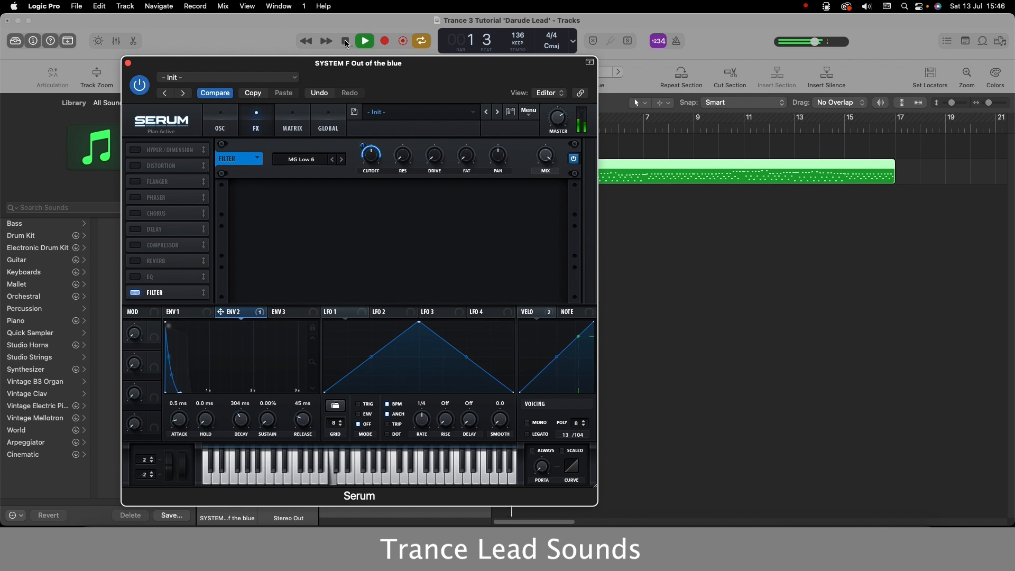
left_click(346, 41)
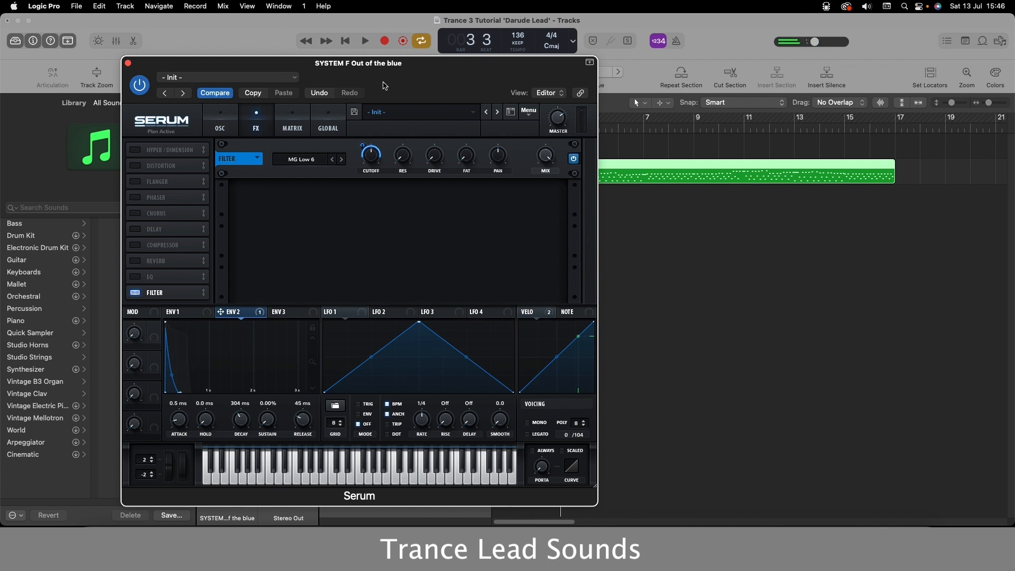
Set envelope 2's release to 75 ms and its sustain to 6.47% while auditioning
left_click(365, 42)
left_click_drag(301, 421, 303, 413)
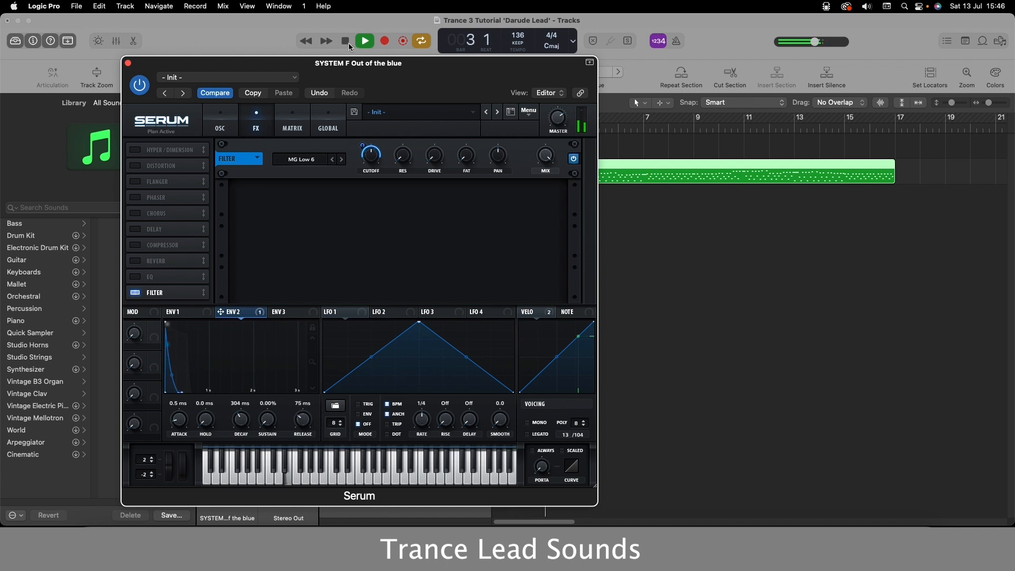
key("space")
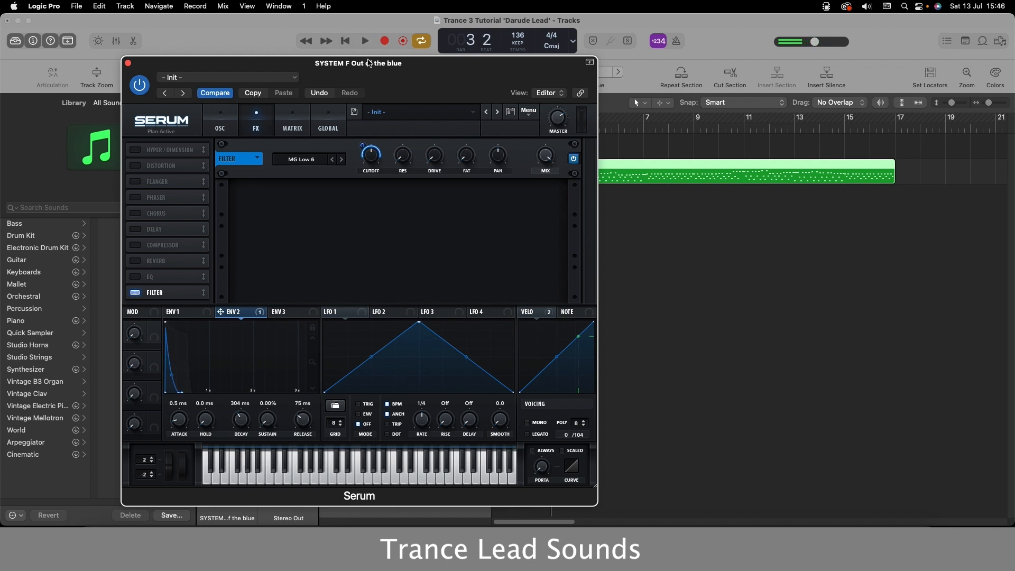
key("space")
left_click_drag(268, 423, 269, 419)
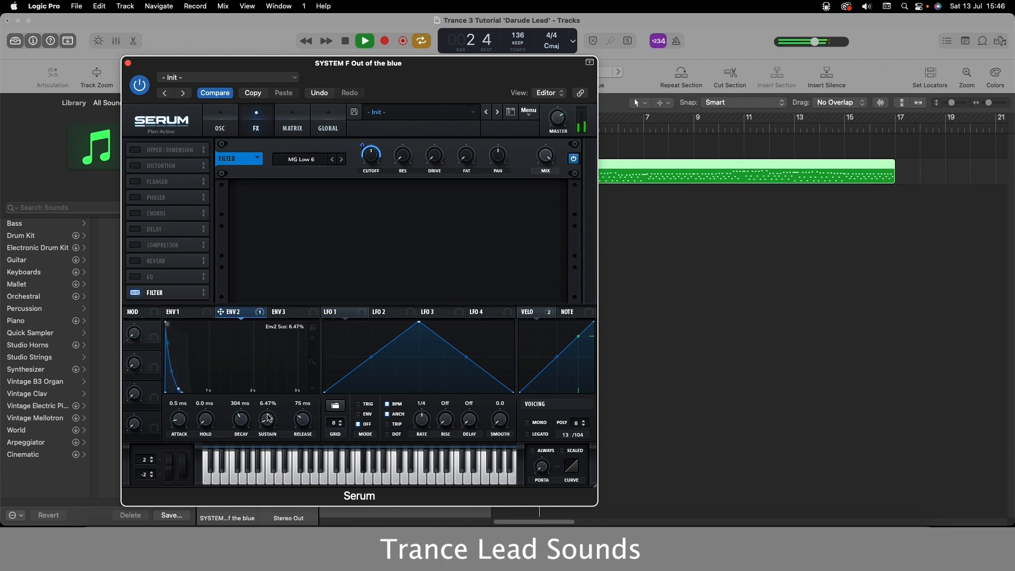
key("space")
Raise the effect filter's resonance and audition the result
left_click_drag(403, 157, 399, 134)
left_click(364, 41)
key("space")
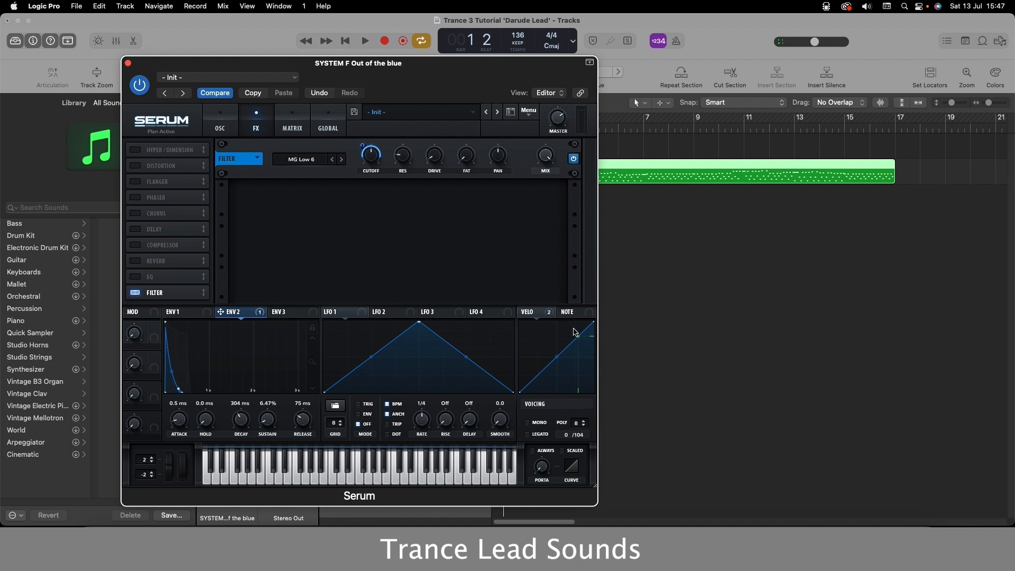
Assign velocity to the effect filter's cutoff and audition the change
left_click_drag(550, 316, 372, 164)
left_click(366, 41)
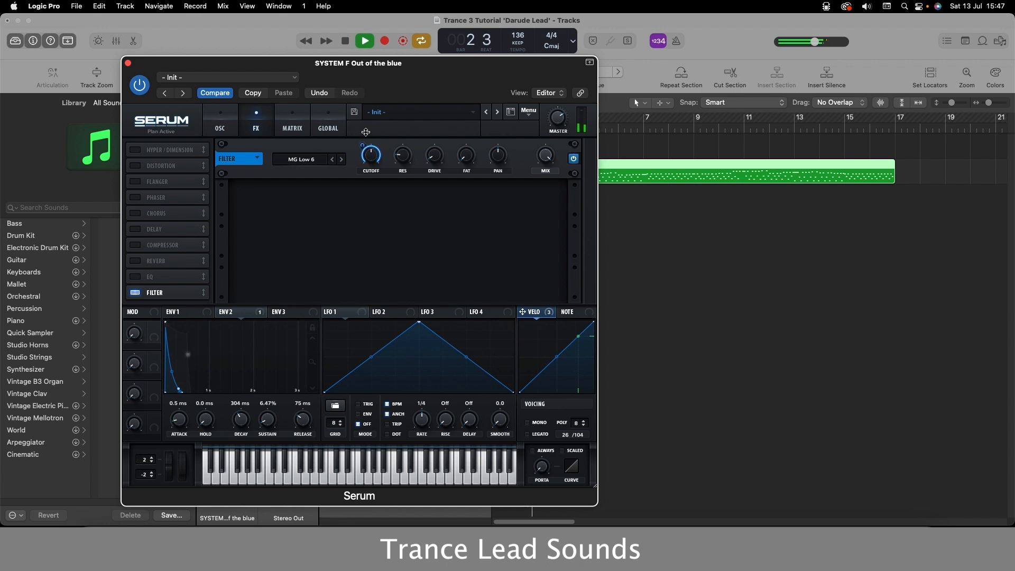
key("space")
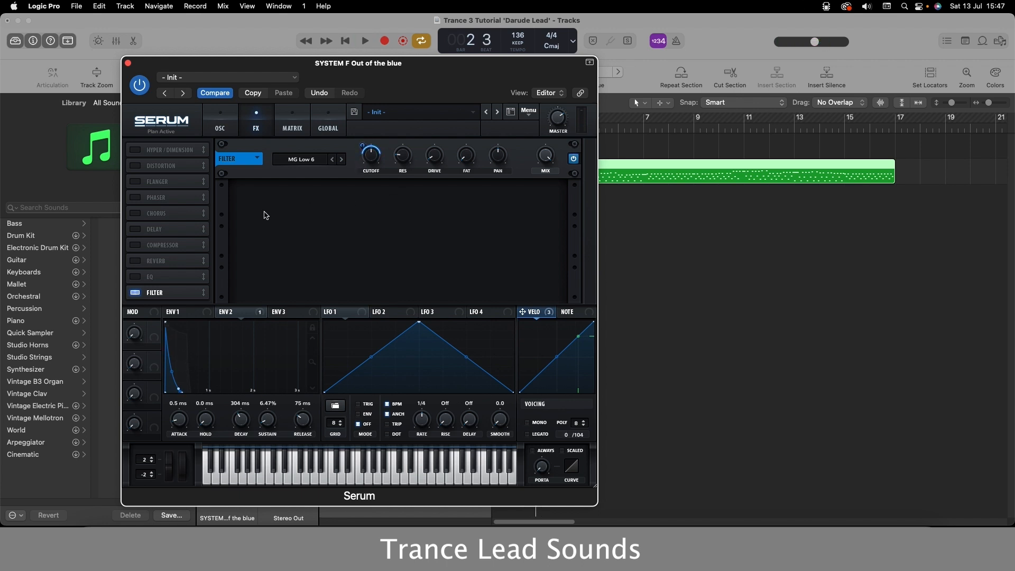
Add a compressor placed after the filter in the effects chain and switch on the delay effect
left_click(134, 247)
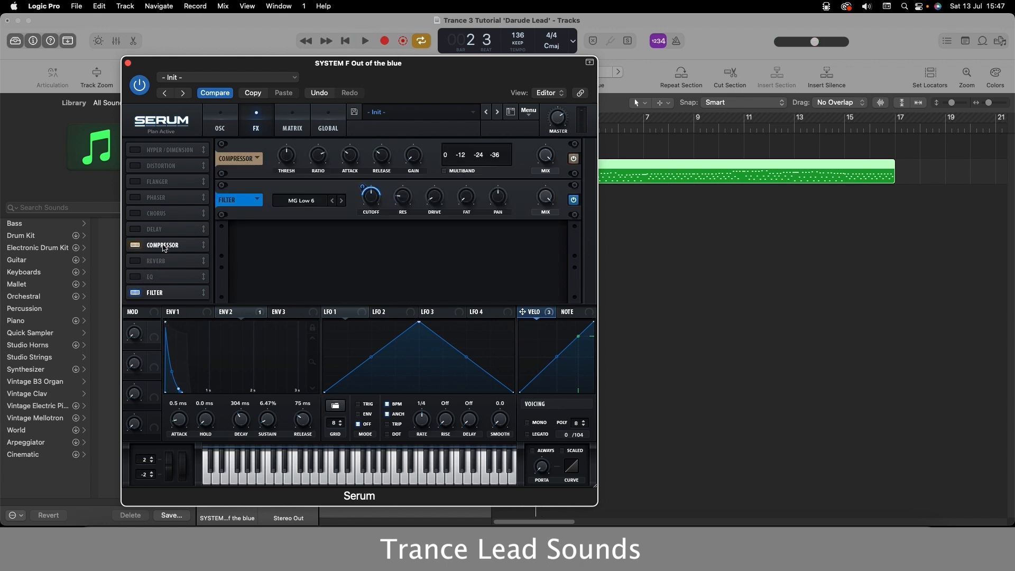
left_click_drag(159, 245, 163, 299)
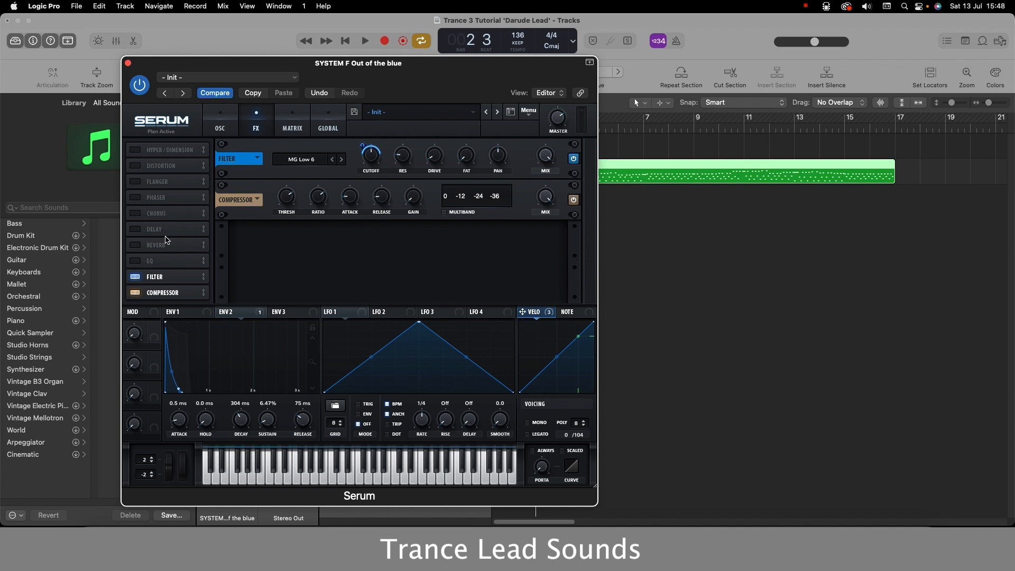
left_click(136, 230)
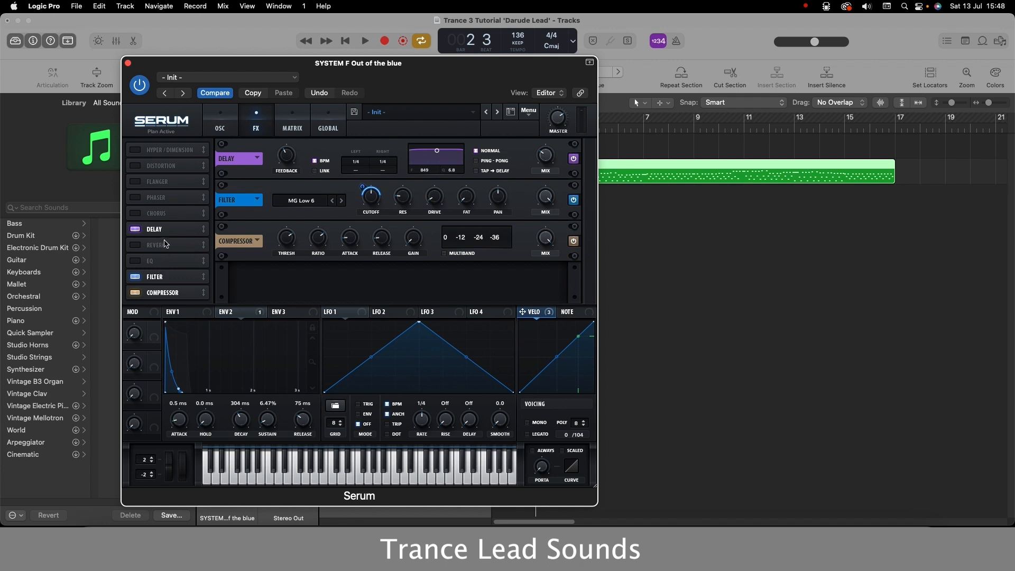
Move the delay after the compressor, set its filter frequency to 6181 and Q to 4.9, and audition the lead
left_click_drag(168, 232, 299, 293)
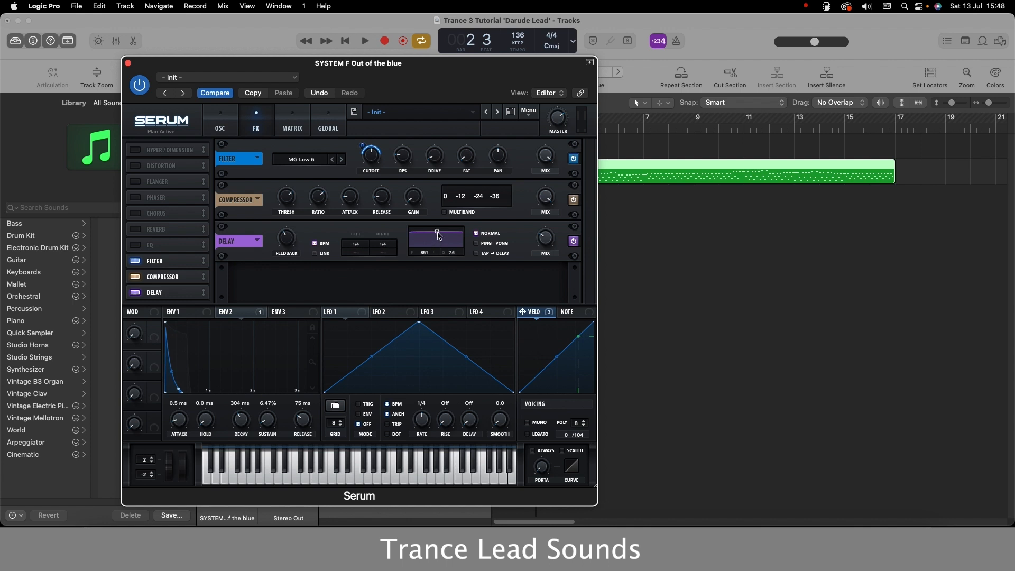
left_click_drag(439, 236, 454, 237)
key("space")
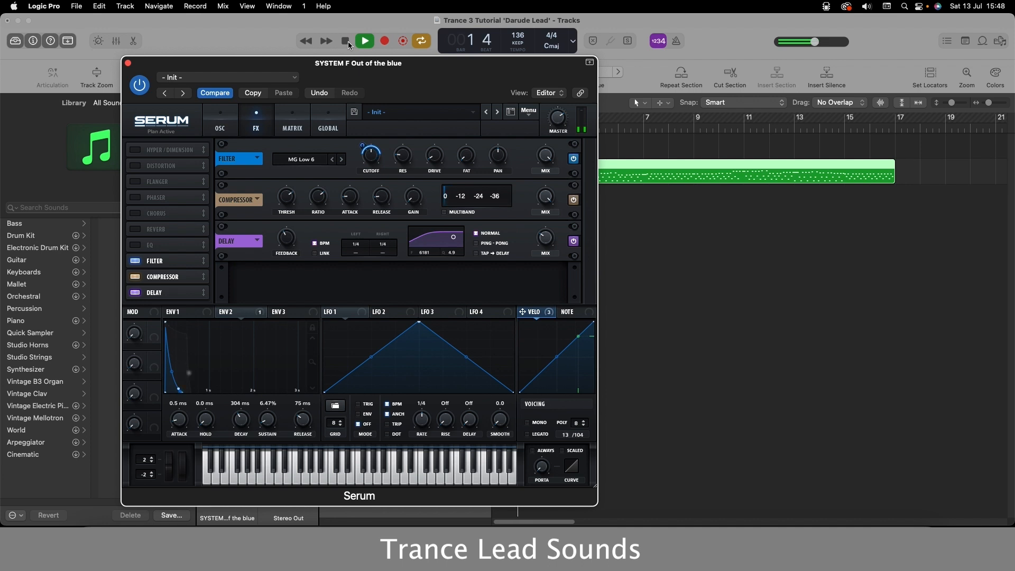
left_click(346, 41)
Add an EQ at the end of the effects chain and set its low band to a high-pass shape
left_click(136, 247)
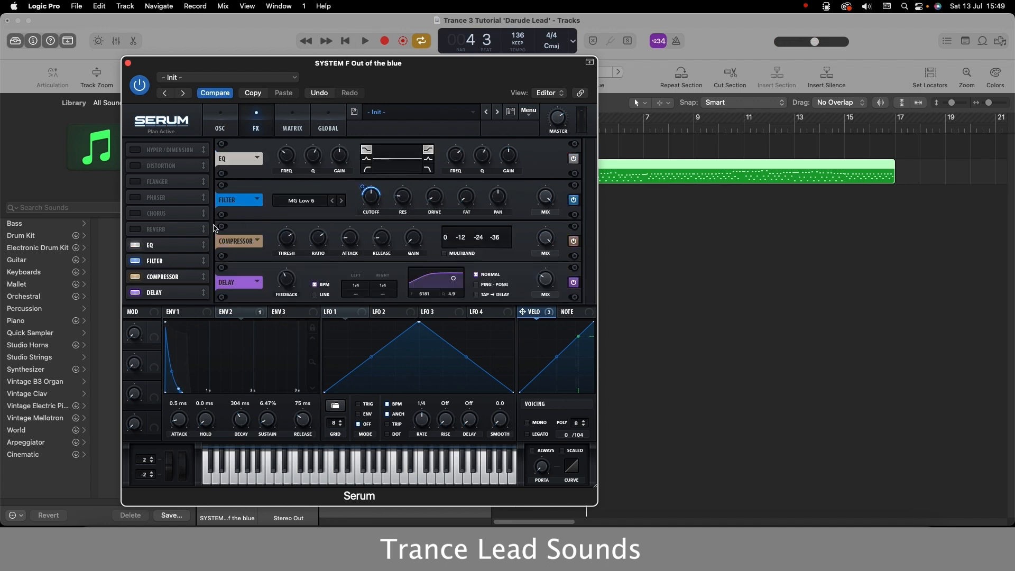
left_click_drag(167, 252, 164, 301)
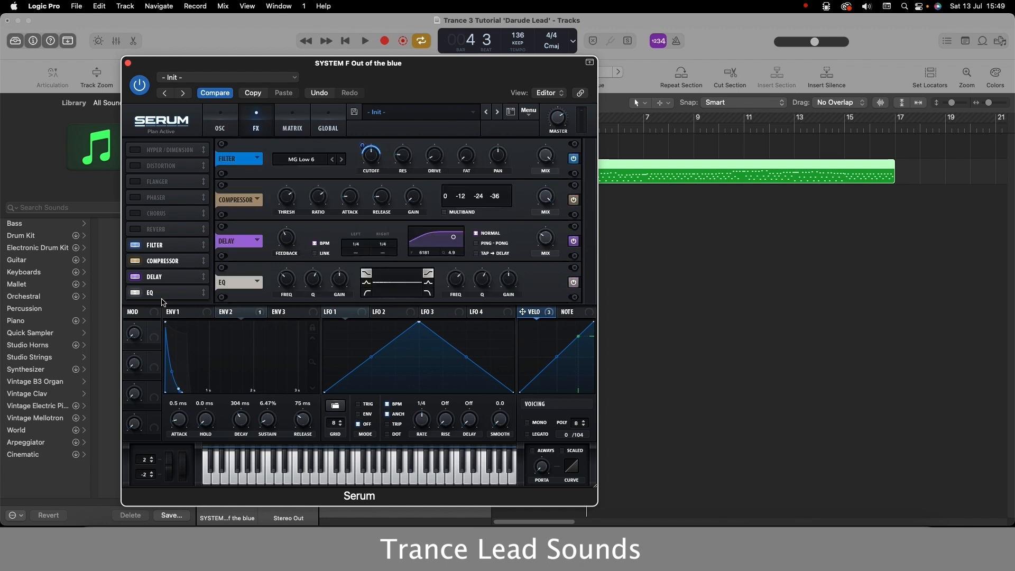
left_click(367, 293)
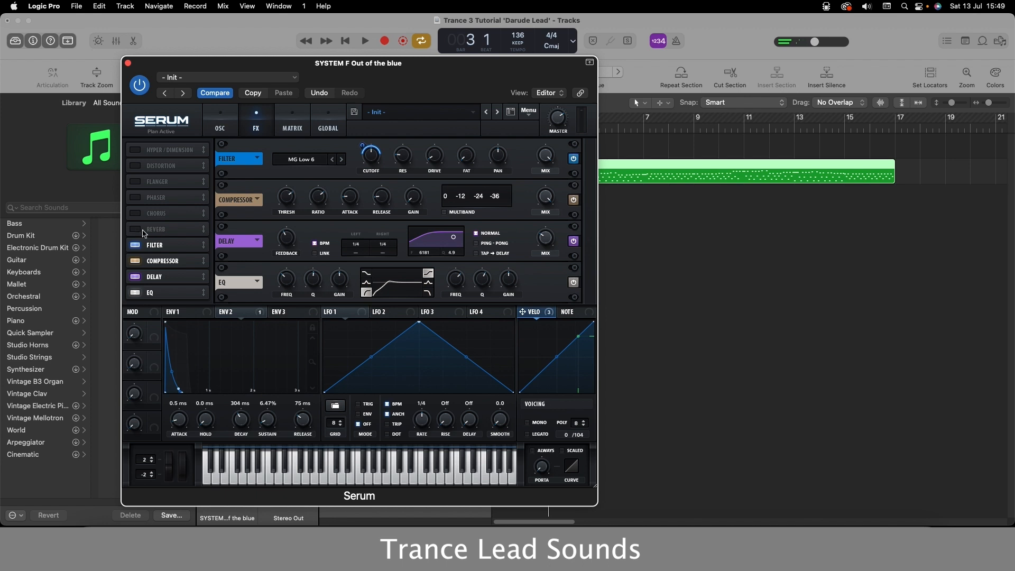
Add a reverb as the last effect, adjust its mix, and audition the lead
left_click(136, 229)
left_click_drag(153, 230, 164, 299)
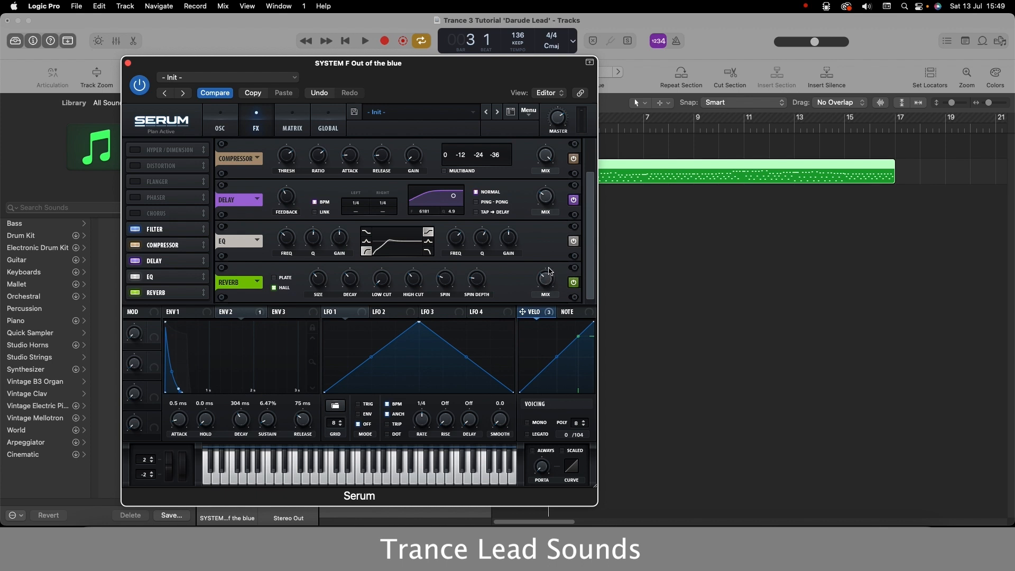
left_click_drag(549, 270, 547, 277)
key("space")
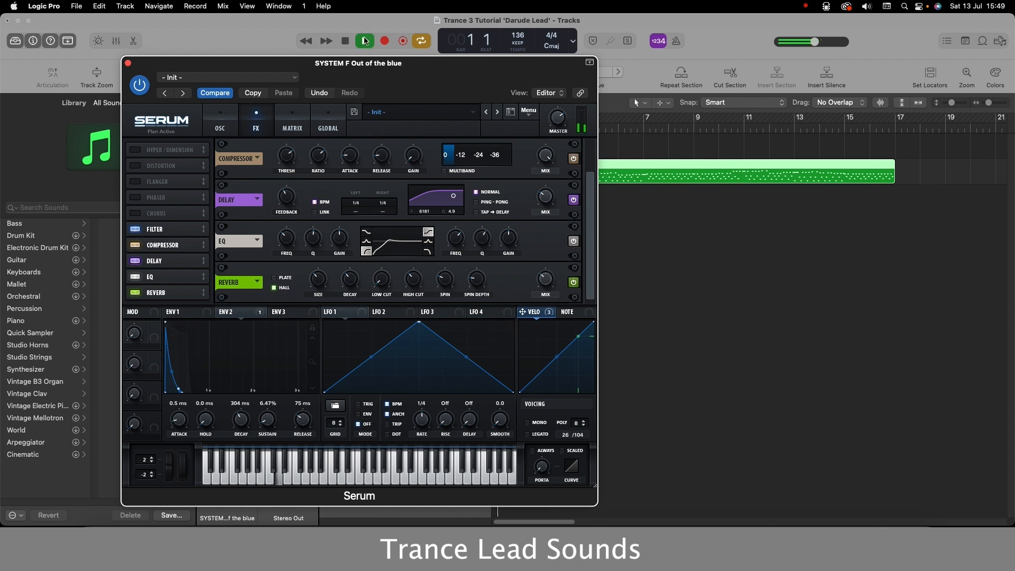
left_click(221, 130)
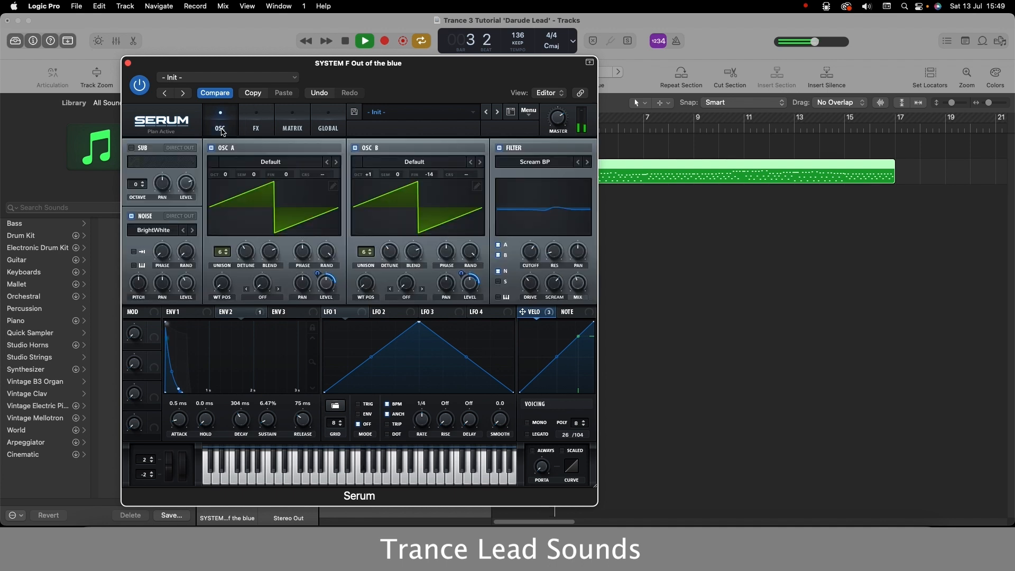
left_click(345, 41)
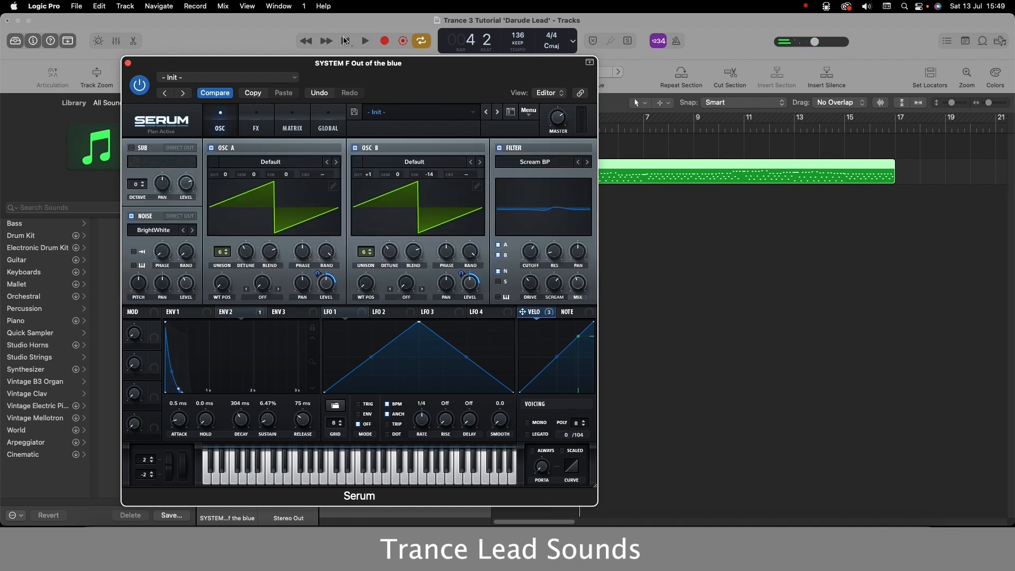
Review the oscillator and Scream BP filter settings while playing back the lead
left_click_drag(429, 69, 434, 85)
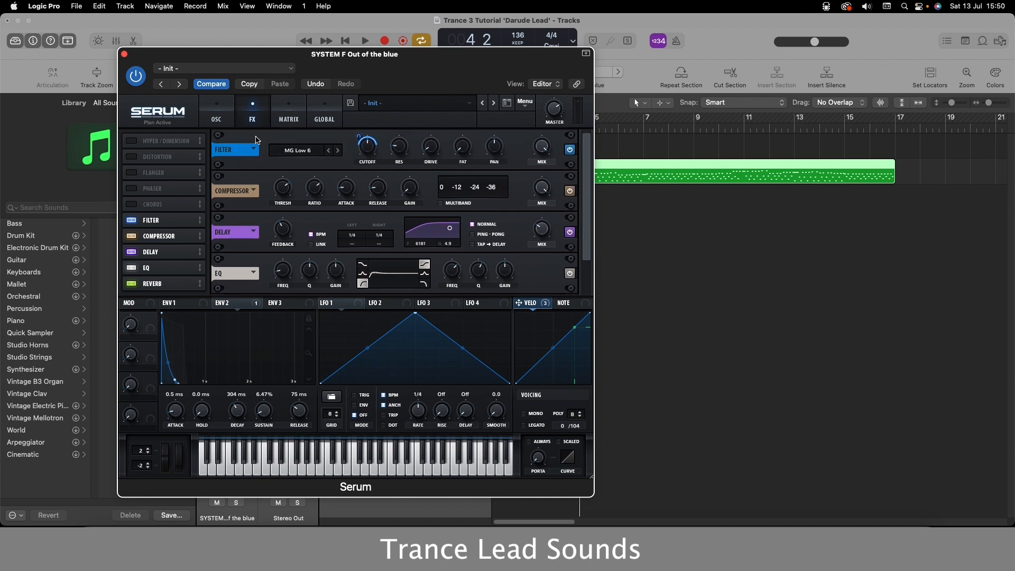
left_click(217, 119)
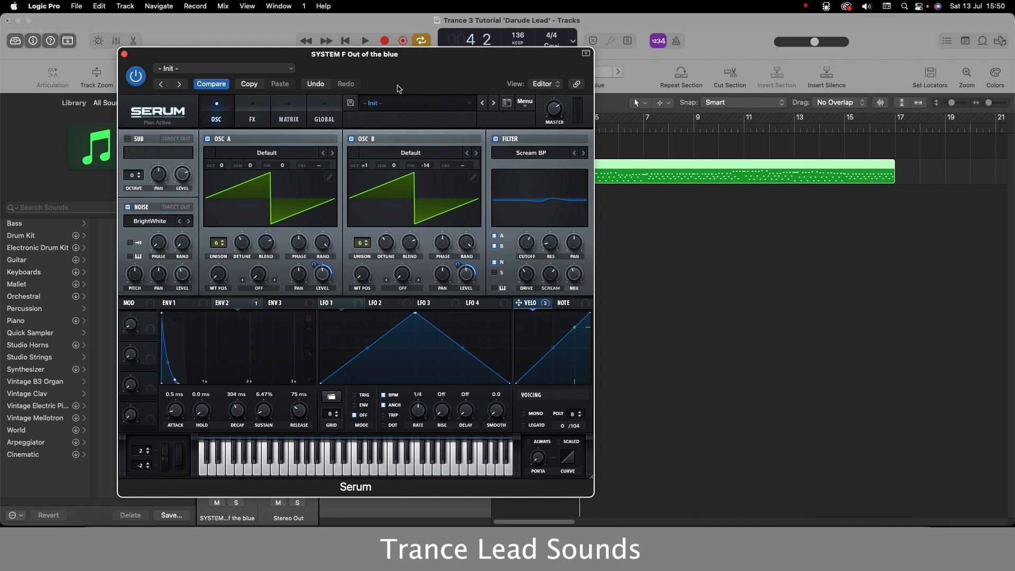
left_click_drag(393, 73, 382, 94)
left_click(365, 41)
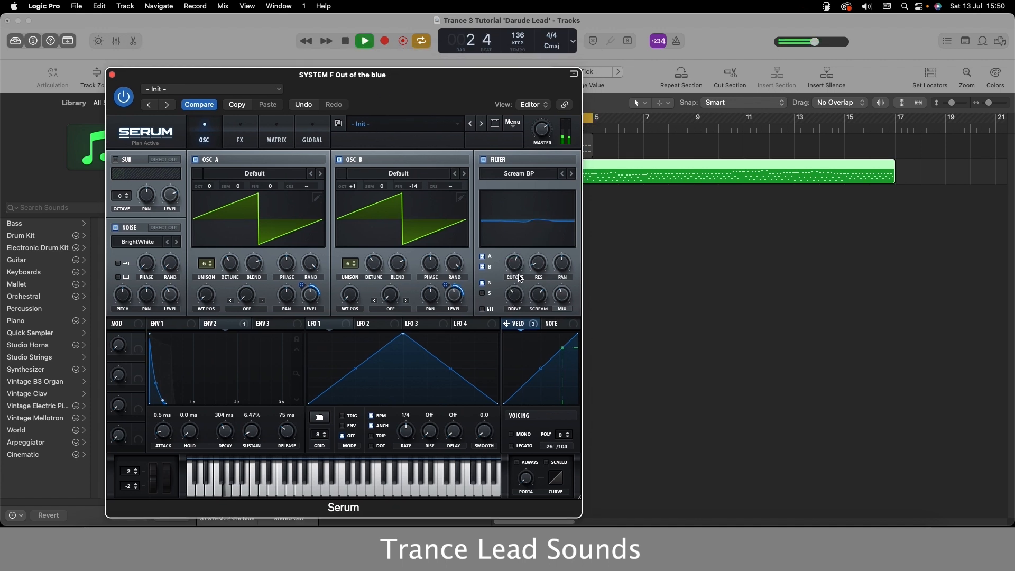
key("space")
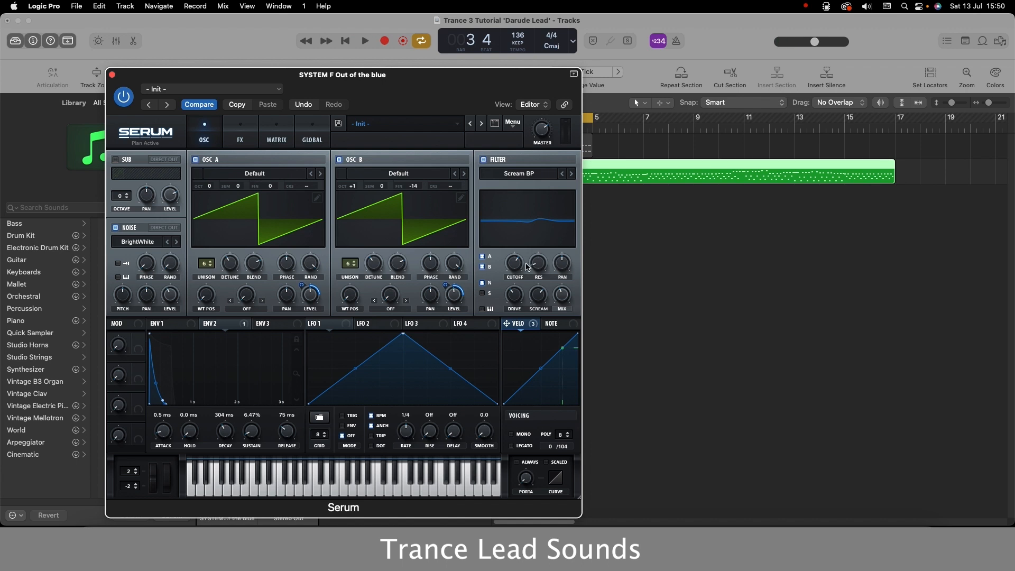
Assign LFO 2 to the effect filter's cutoff, turn off its tempo sync, set its rate to 0.010 Hz, and audition the lead
left_click_drag(432, 92, 432, 66)
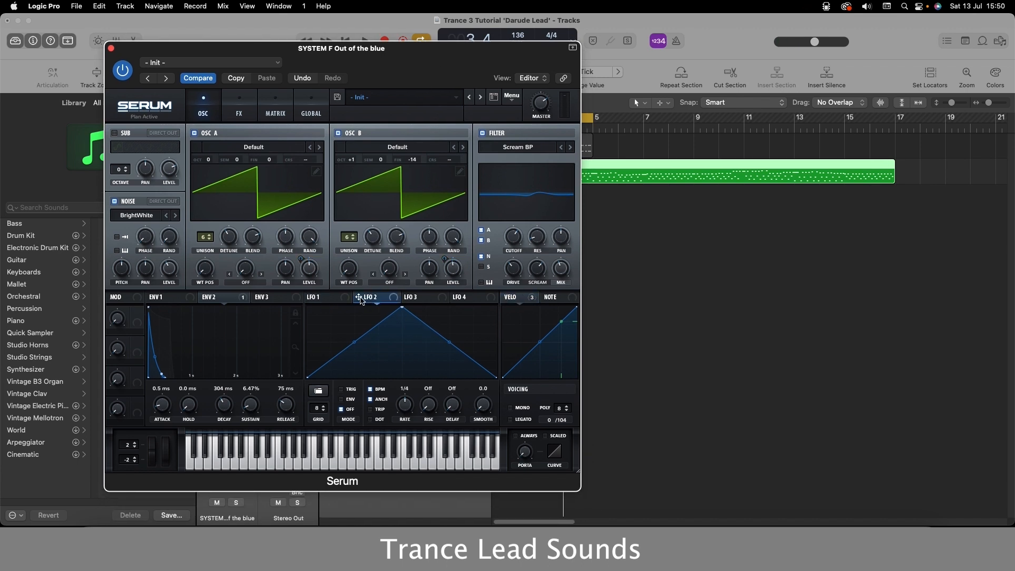
left_click(239, 106)
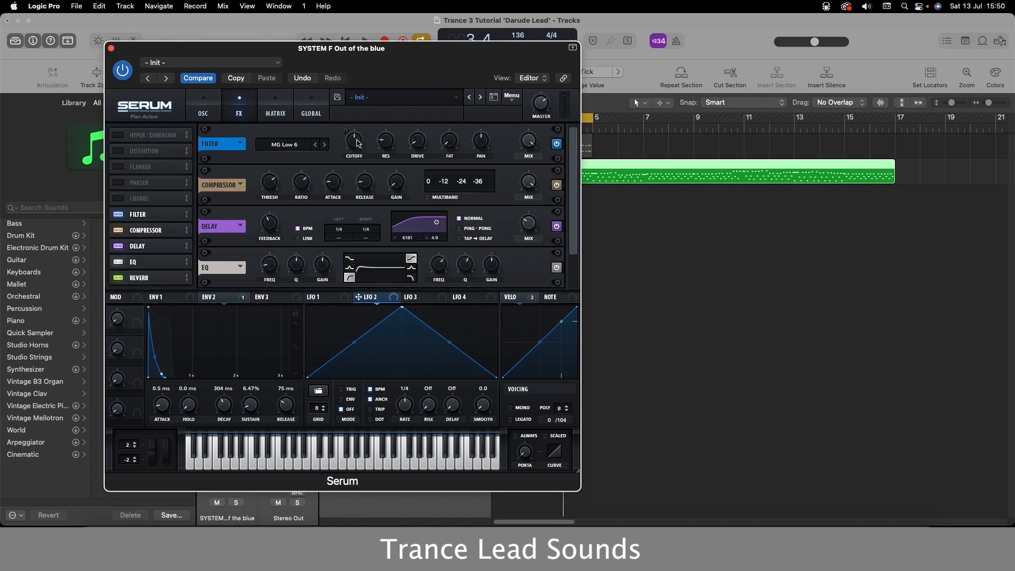
left_click(365, 41)
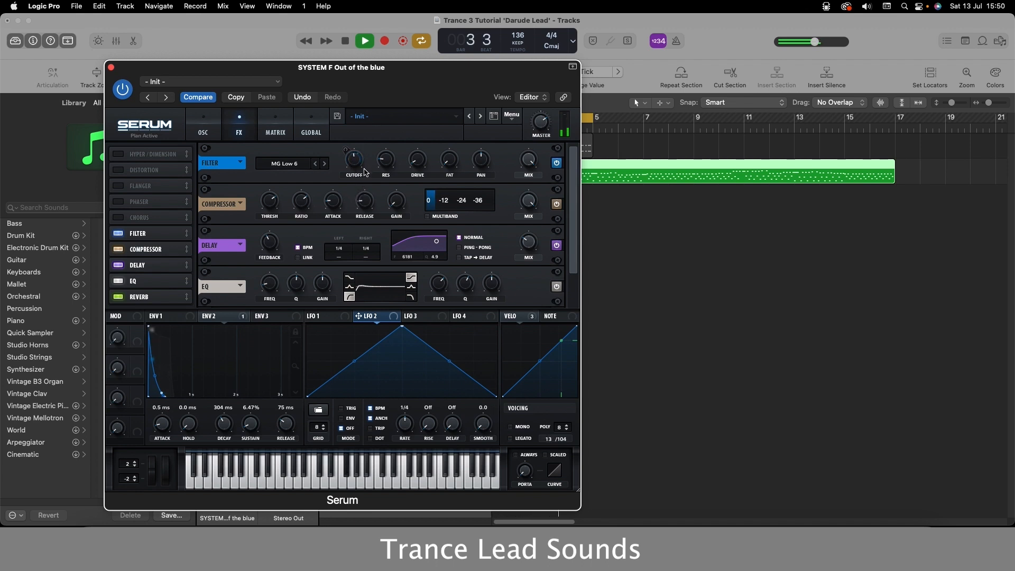
left_click(345, 41)
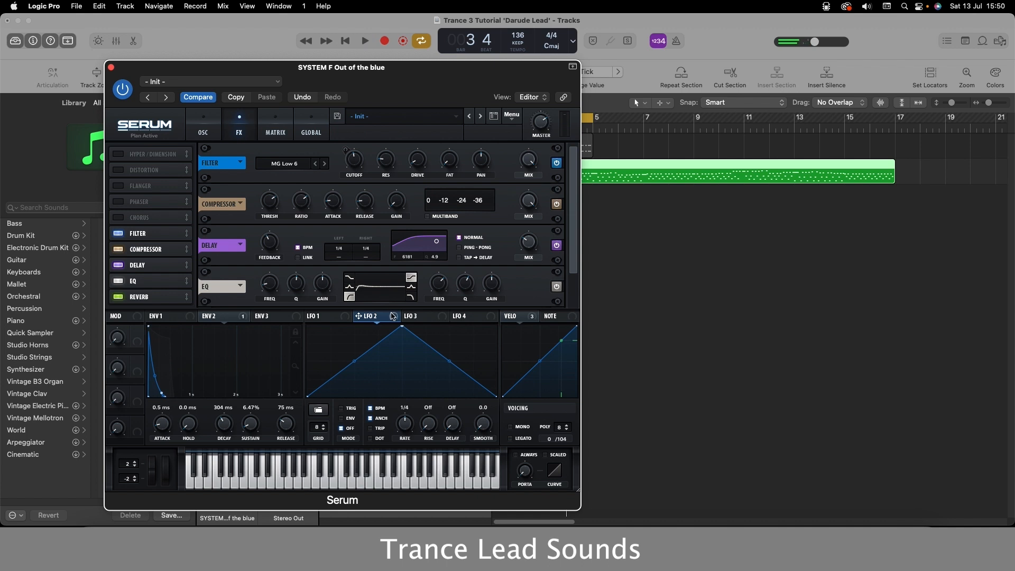
left_click_drag(393, 317, 354, 165)
left_click(370, 409)
left_click_drag(406, 423, 403, 463)
left_click(365, 41)
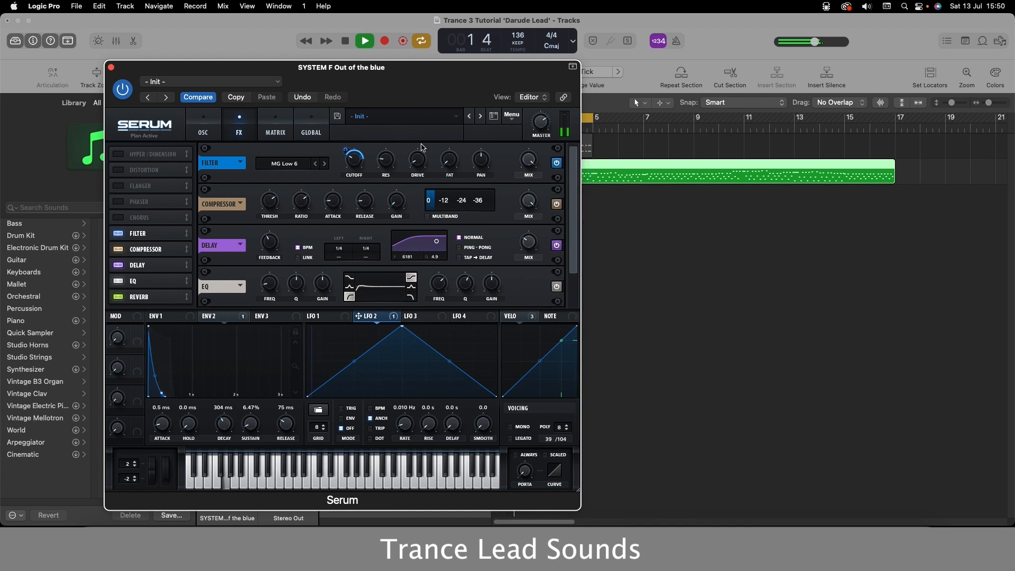
left_click(346, 41)
left_click_drag(395, 68, 444, 55)
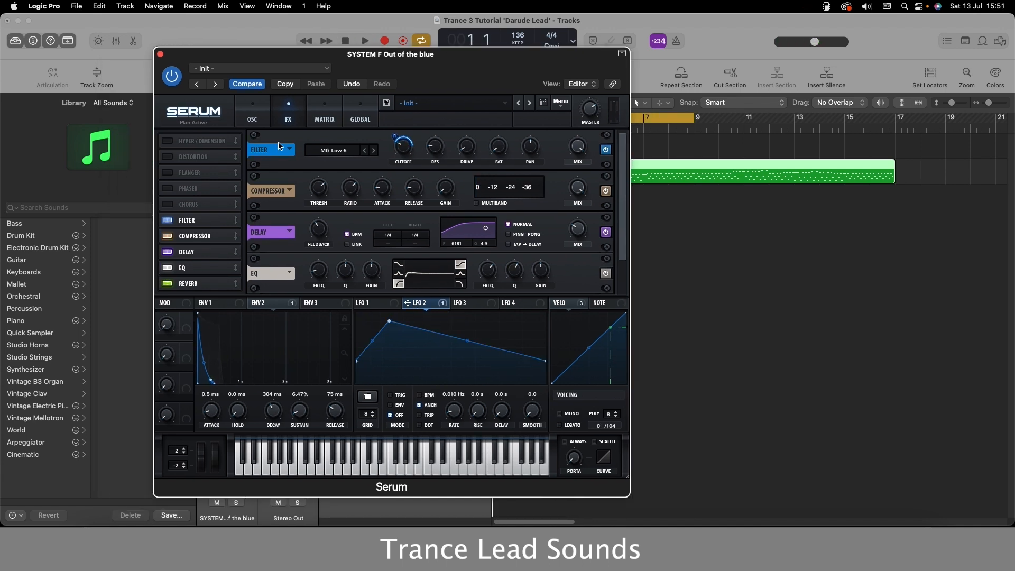